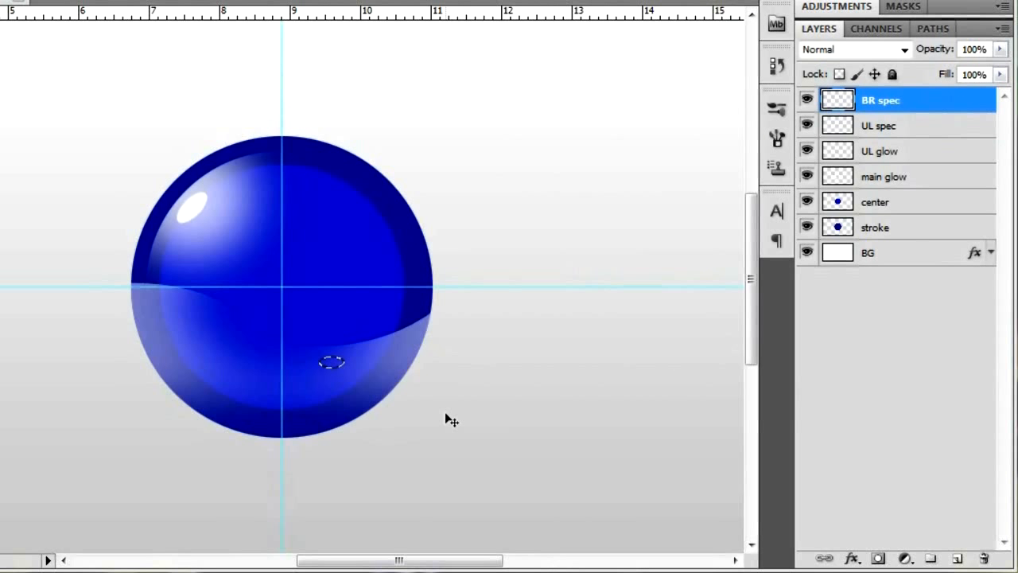
Step: Fill the small elliptical selection on the BR spec layer with white and angle it diagonally near the button's lower-right rim
{"action": "key", "text": "shift+F5"}
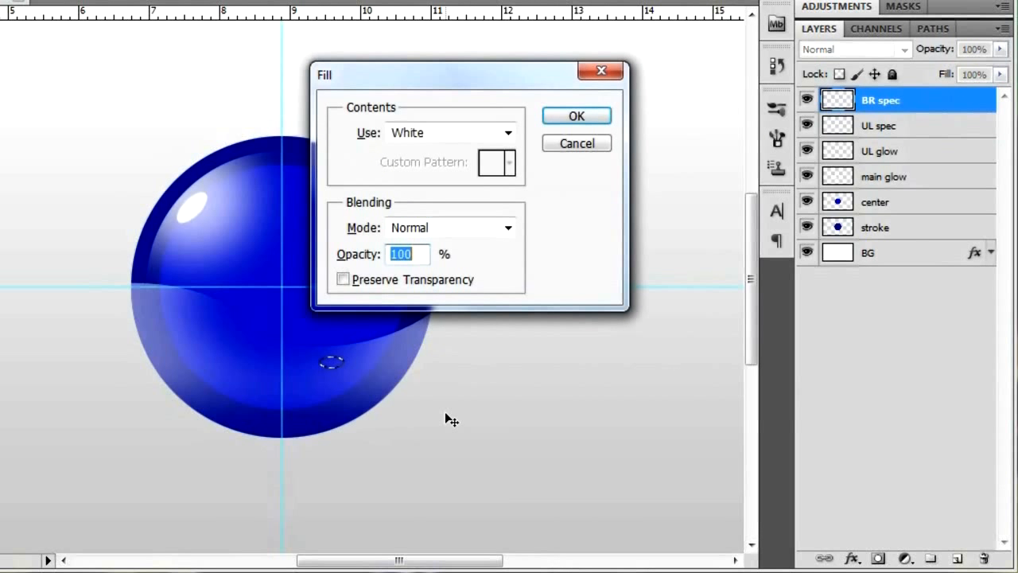
{"action": "left_click", "coordinate": [577, 117]}
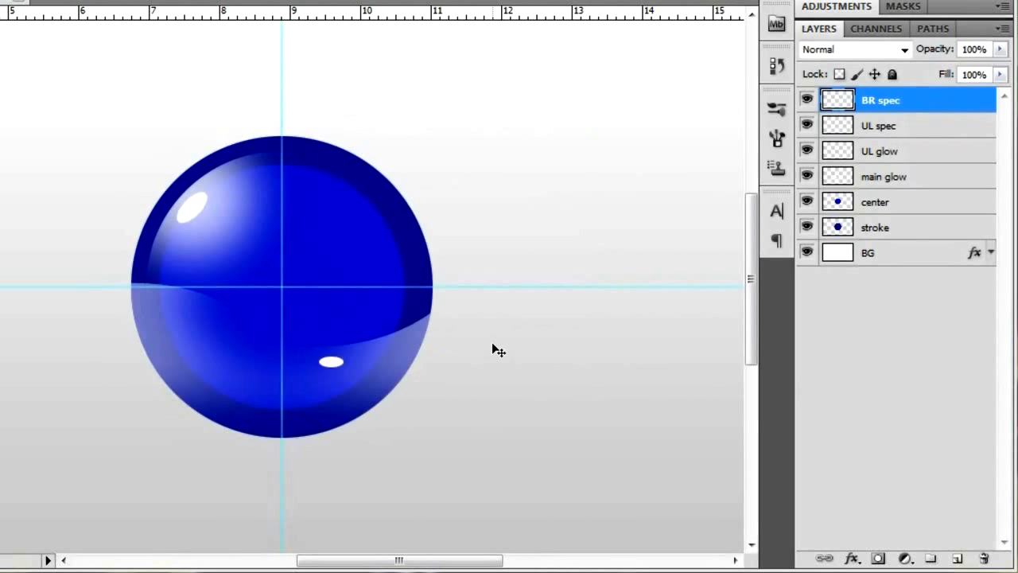
{"action": "key", "text": "ctrl+t"}
{"action": "left_click_drag", "start_coordinate": [351, 469], "coordinate": [436, 411]}
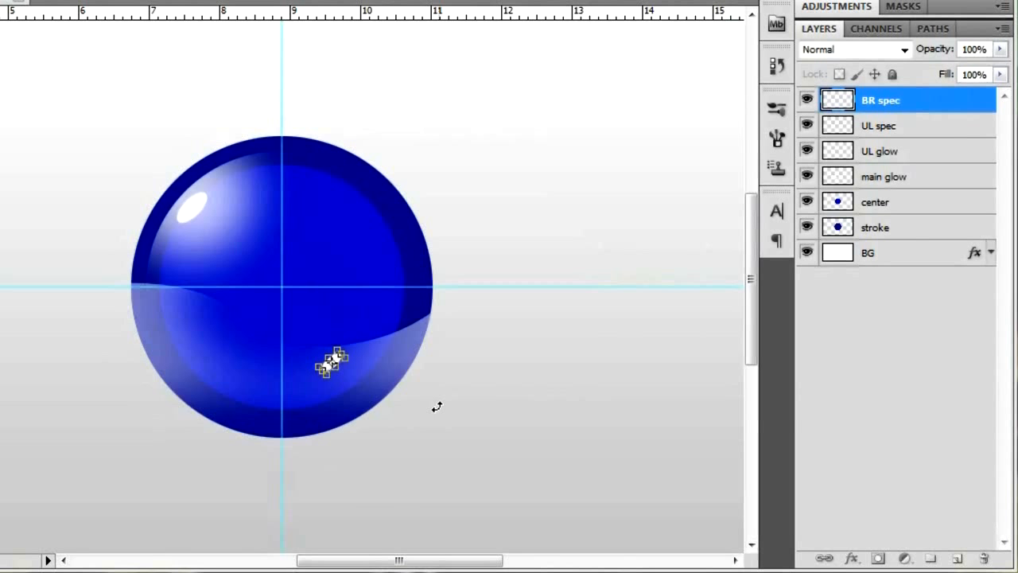
{"action": "key", "text": "Return"}
{"action": "left_click_drag", "start_coordinate": [340, 365], "coordinate": [361, 386]}
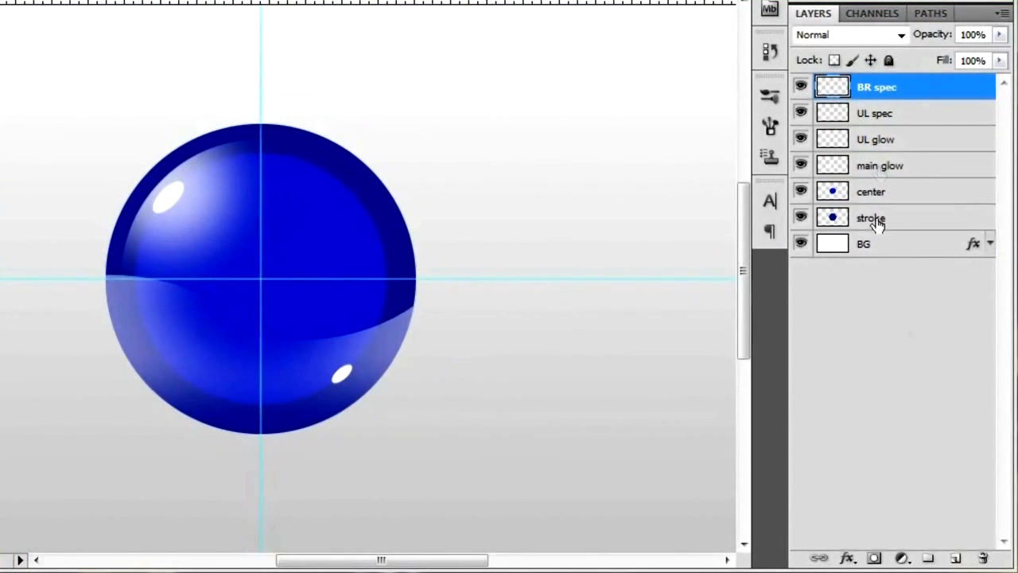
Step: Create a new layer named "slim trim" above the BR spec layer
{"action": "left_click", "coordinate": [955, 558]}
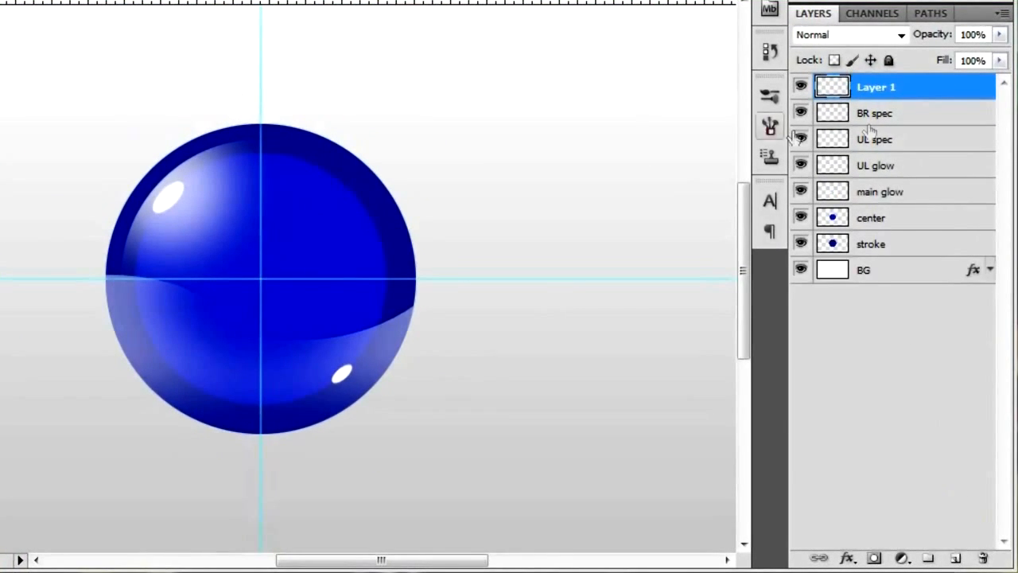
{"action": "double_click", "coordinate": [879, 89]}
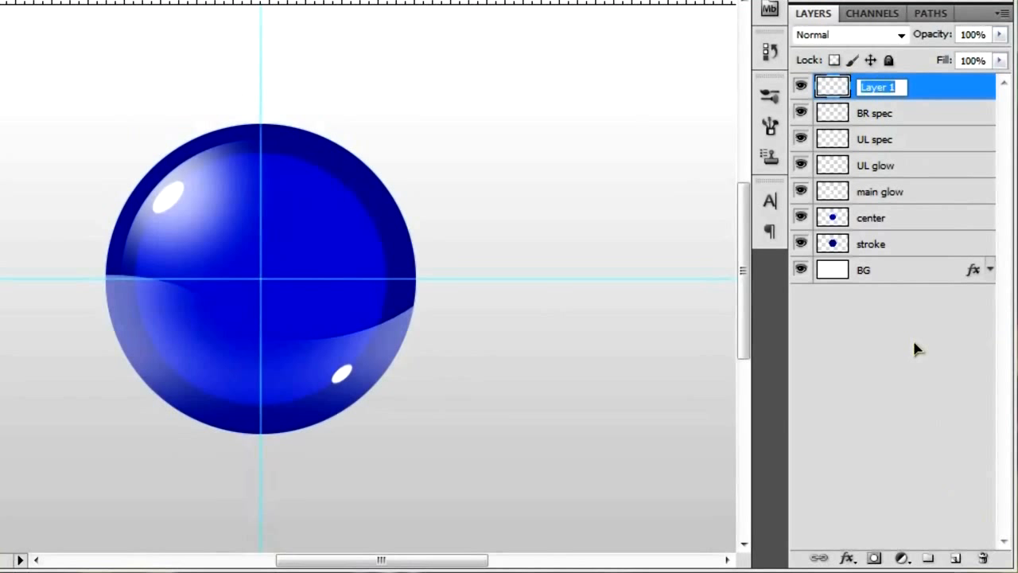
{"action": "type", "text": "slim trim"}
{"action": "key", "text": "Return"}
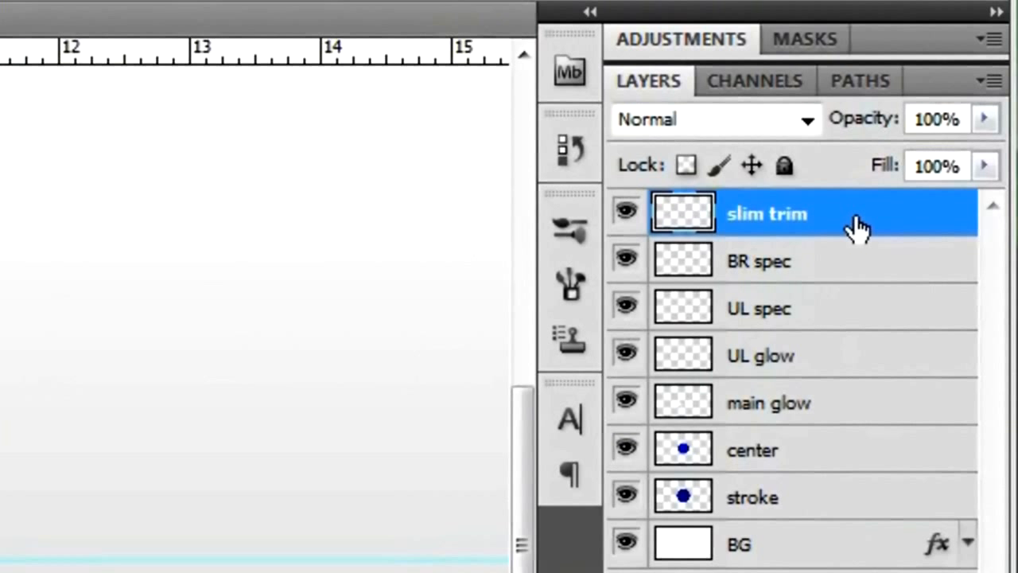
Step: Load the stroke layer's circle as a selection and expand it by 4 pixels
{"action": "left_click", "coordinate": [684, 497], "text": "ctrl"}
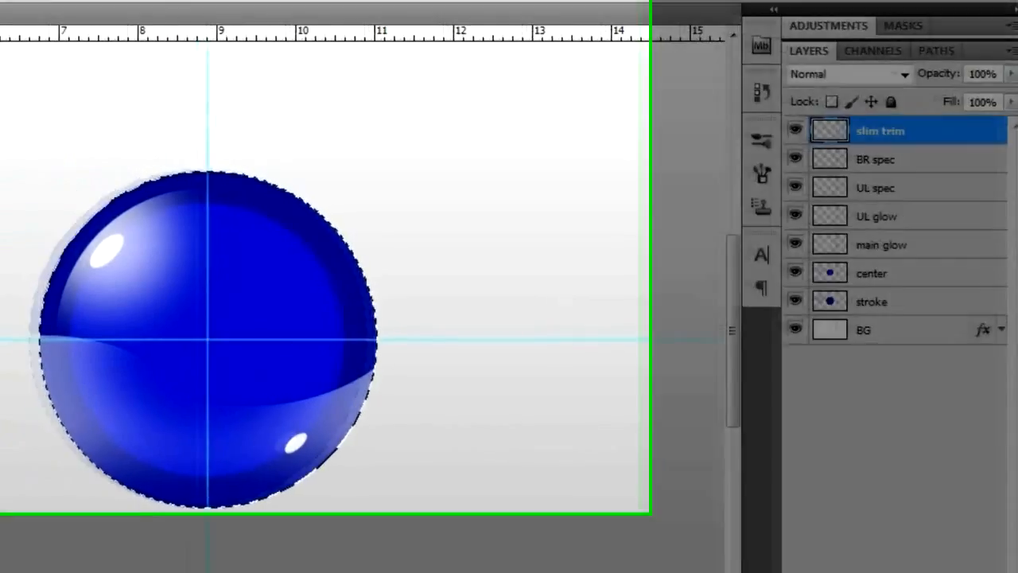
{"action": "left_click", "coordinate": [215, 15]}
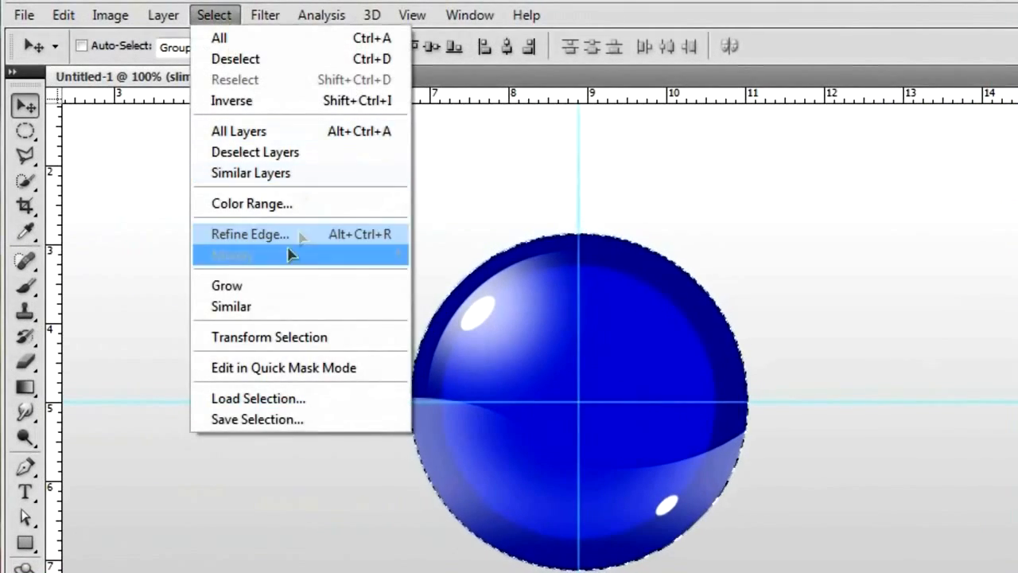
{"action": "mouse_move", "coordinate": [290, 254]}
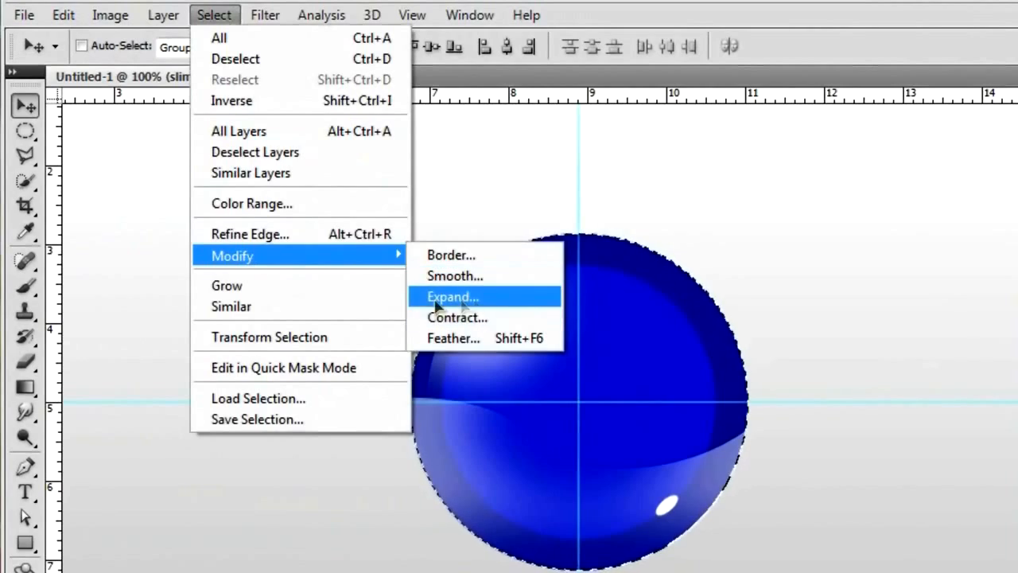
{"action": "left_click", "coordinate": [536, 304]}
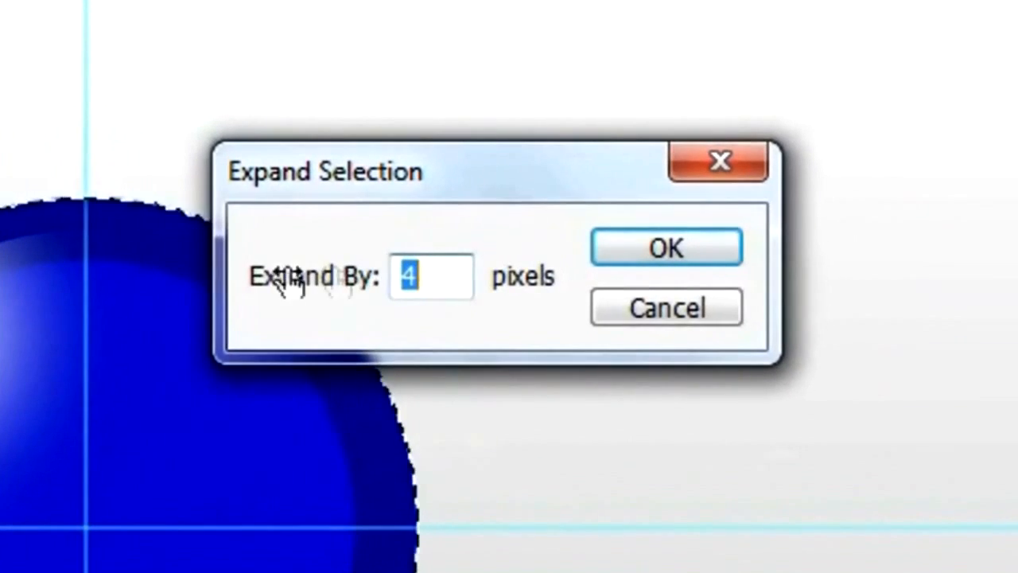
{"action": "left_click", "coordinate": [442, 280]}
{"action": "left_click_drag", "start_coordinate": [448, 277], "coordinate": [375, 277]}
{"action": "left_click", "coordinate": [463, 279]}
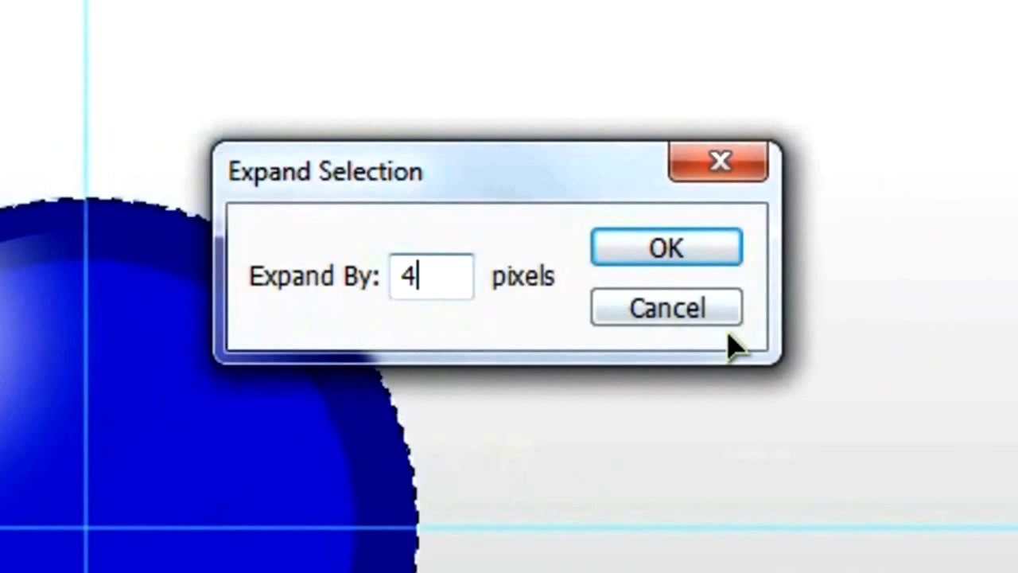
{"action": "left_click", "coordinate": [672, 253]}
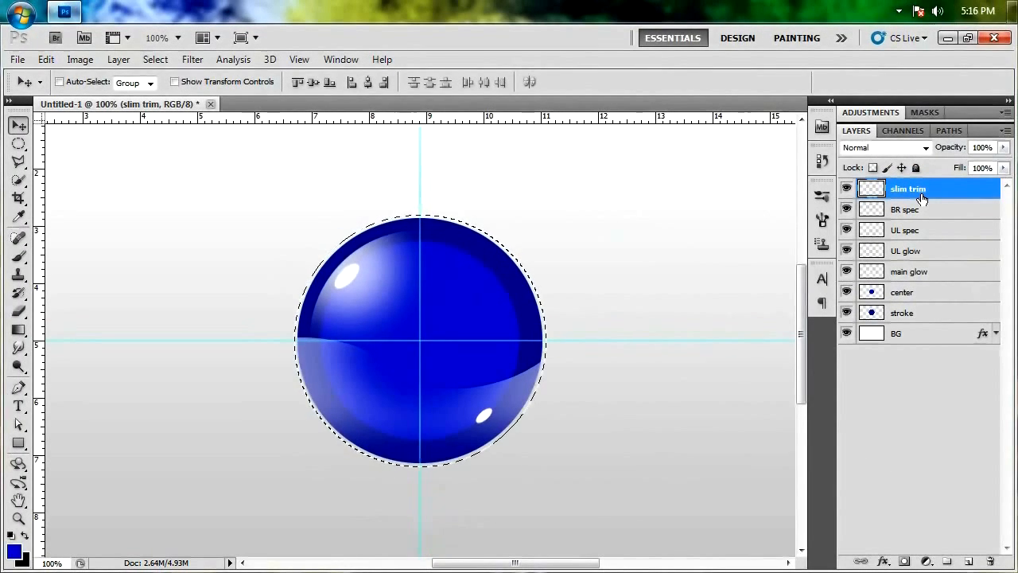
Step: Fill the expanded selection with black, deselect it, and move the slim trim layer between the stroke and BG layers
{"action": "key", "text": "ctrl+BackSpace"}
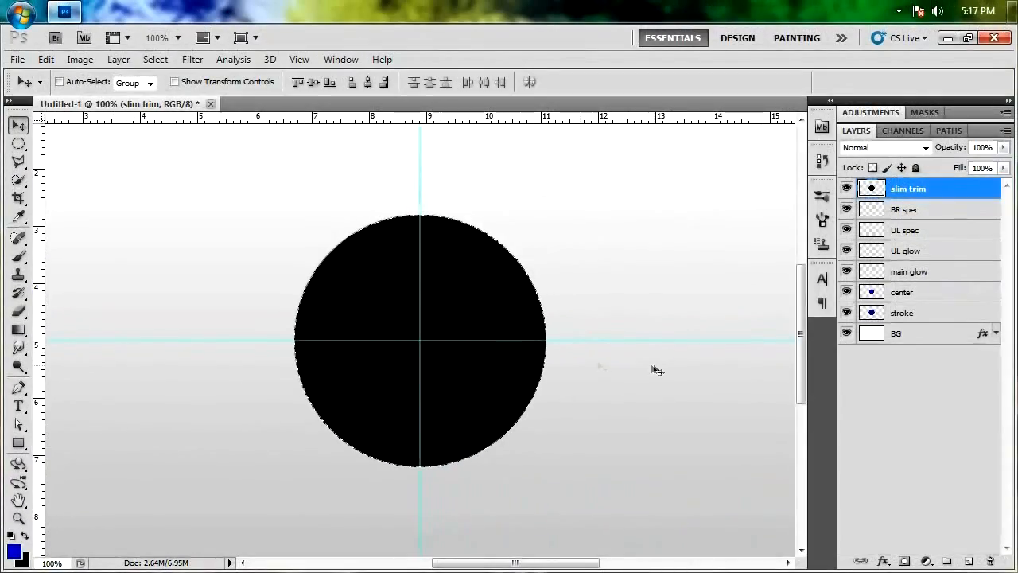
{"action": "key", "text": "ctrl+d"}
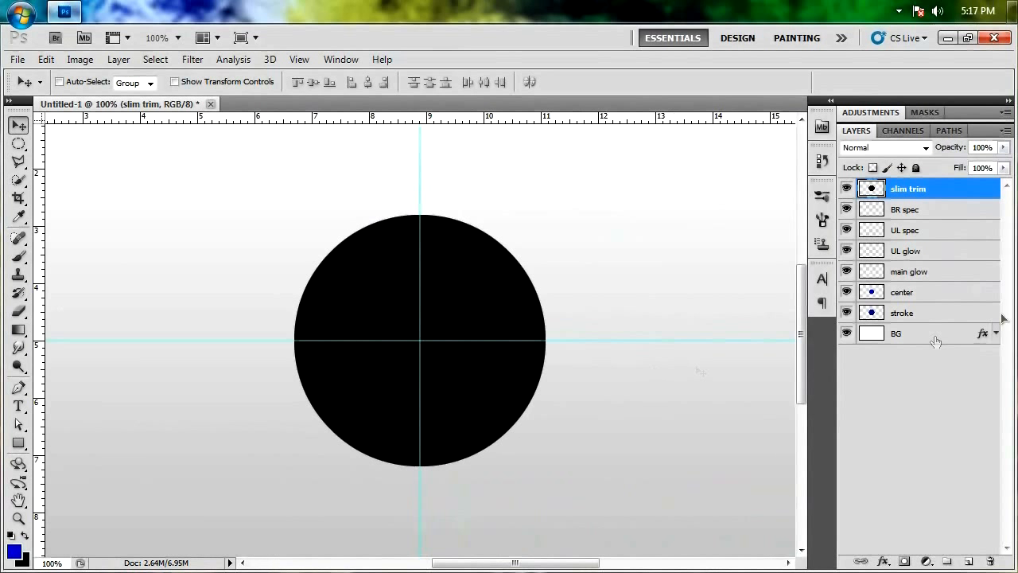
{"action": "left_click_drag", "start_coordinate": [919, 194], "coordinate": [932, 326]}
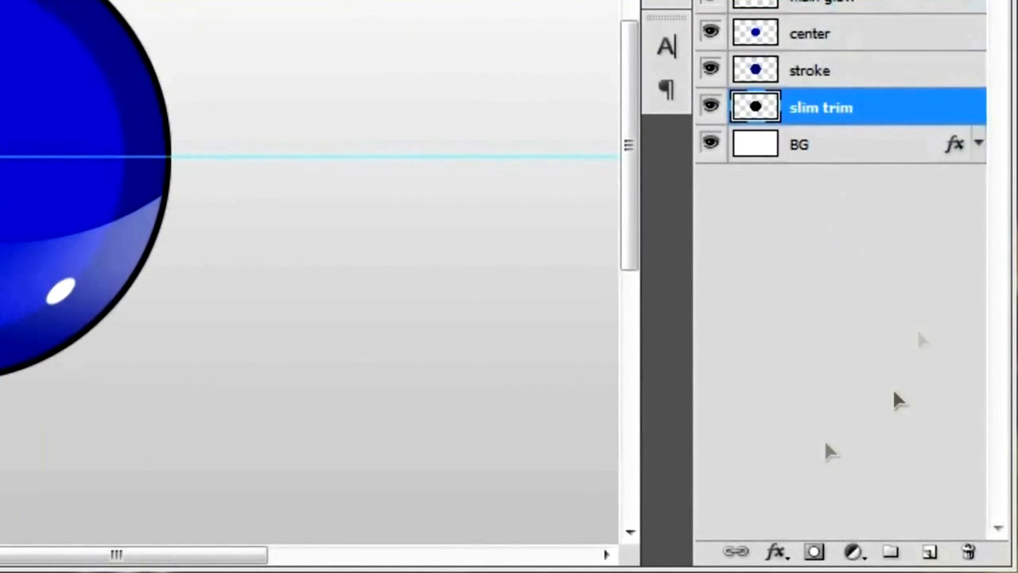
Step: Add a black-to-white Gradient Overlay to slim trim, with the black stop at 20% and the white stop at 50%
{"action": "left_click", "coordinate": [776, 551]}
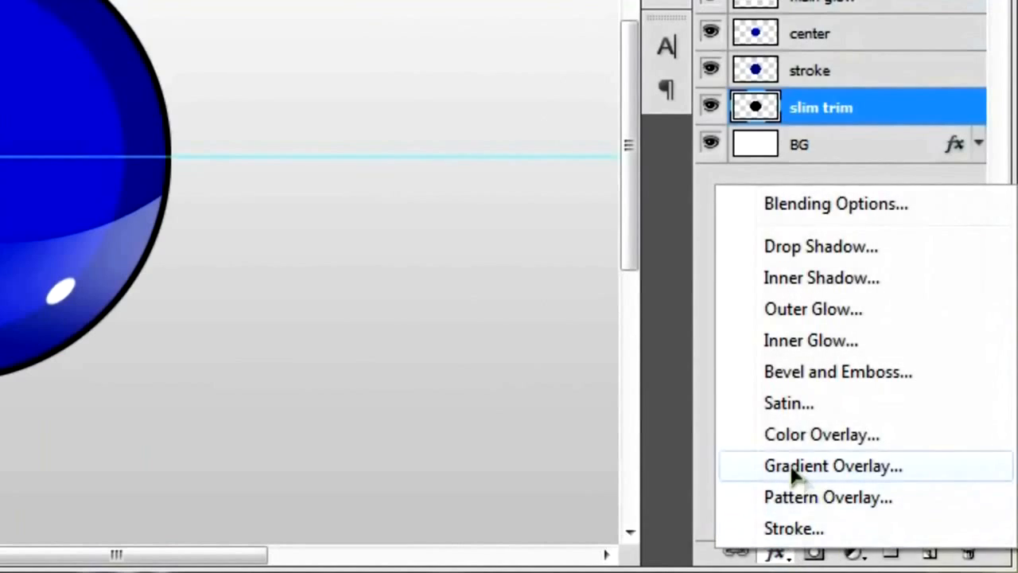
{"action": "left_click", "coordinate": [943, 469]}
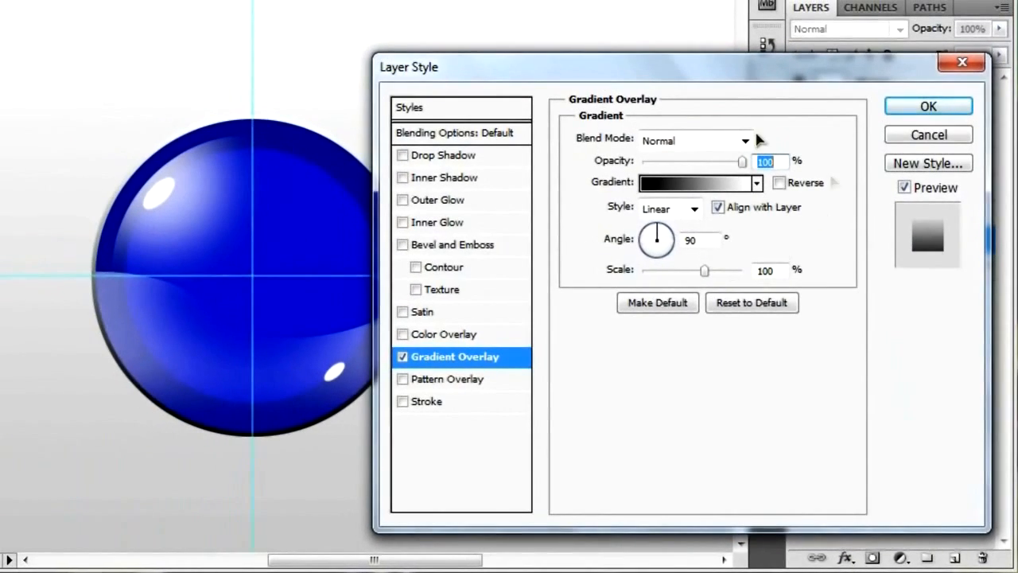
{"action": "left_click", "coordinate": [706, 191]}
{"action": "left_click_drag", "start_coordinate": [738, 237], "coordinate": [594, 24]}
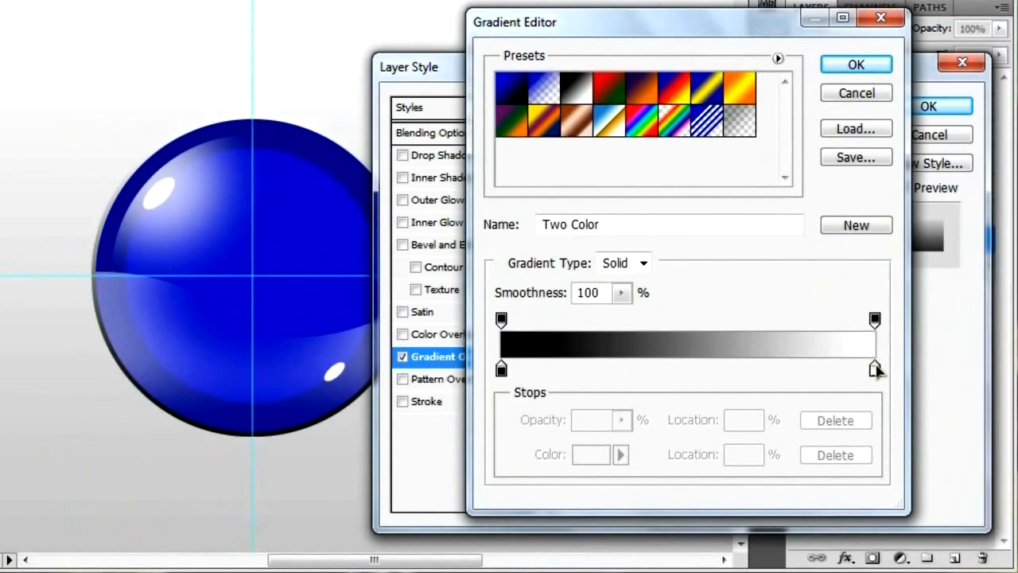
{"action": "left_click_drag", "start_coordinate": [875, 368], "coordinate": [689, 369]}
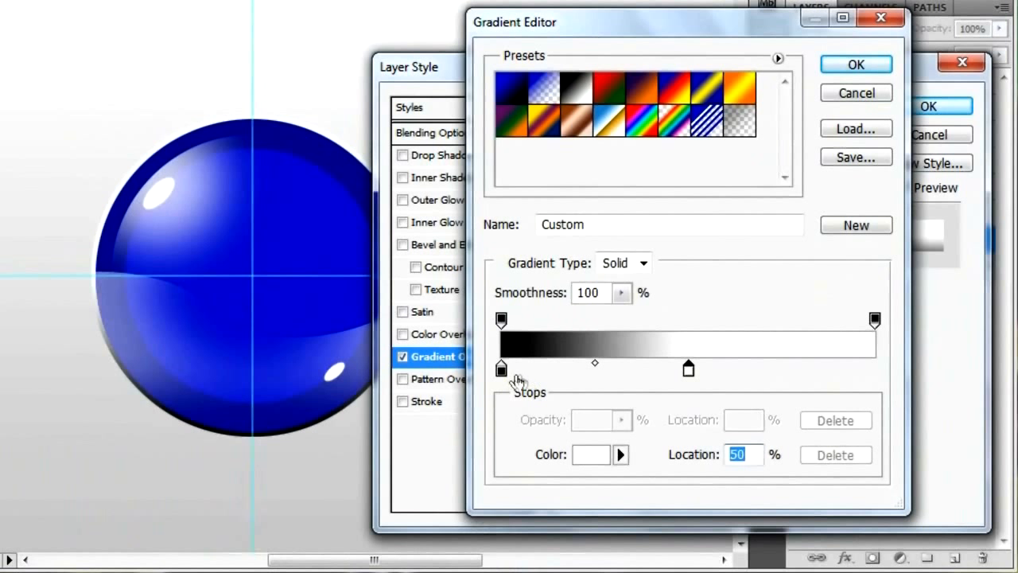
{"action": "left_click_drag", "start_coordinate": [502, 370], "coordinate": [579, 380]}
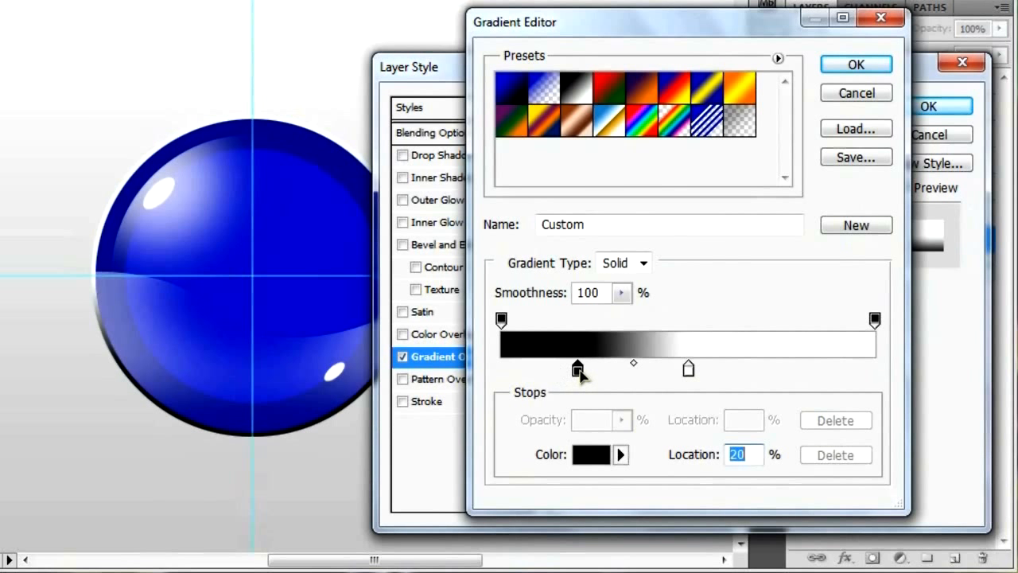
{"action": "left_click", "coordinate": [733, 454]}
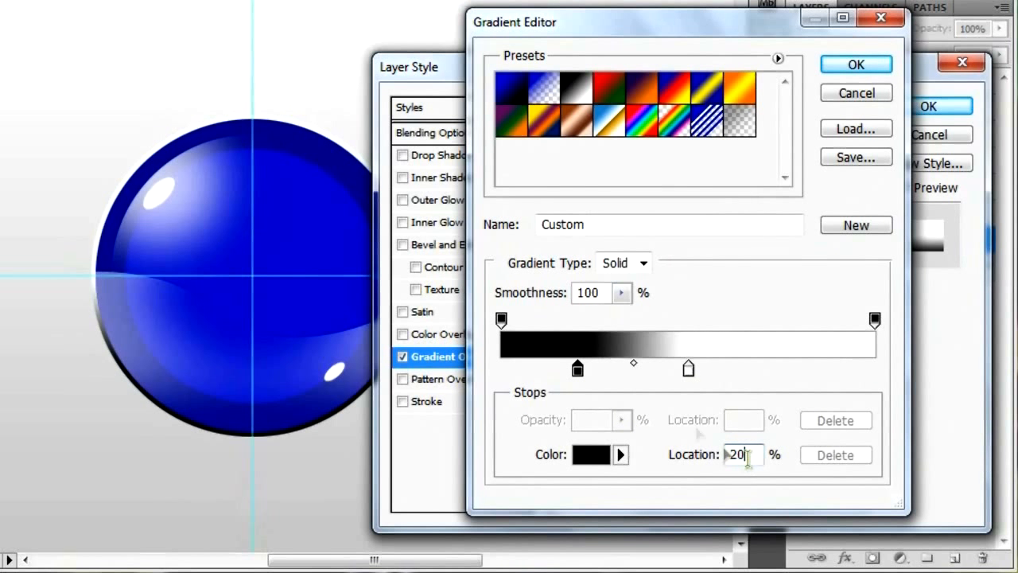
{"action": "left_click", "coordinate": [688, 369]}
{"action": "left_click", "coordinate": [752, 455]}
{"action": "key", "text": "Return"}
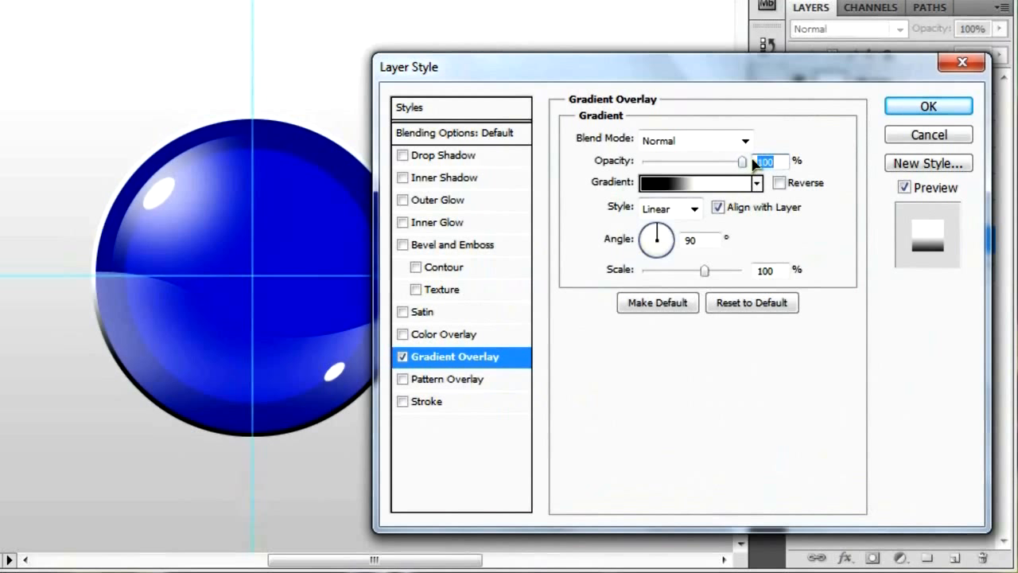
Step: Set slim trim's Gradient Overlay to 60% opacity, reversed, with a 110° angle, and apply the style
{"action": "type", "text": "90"}
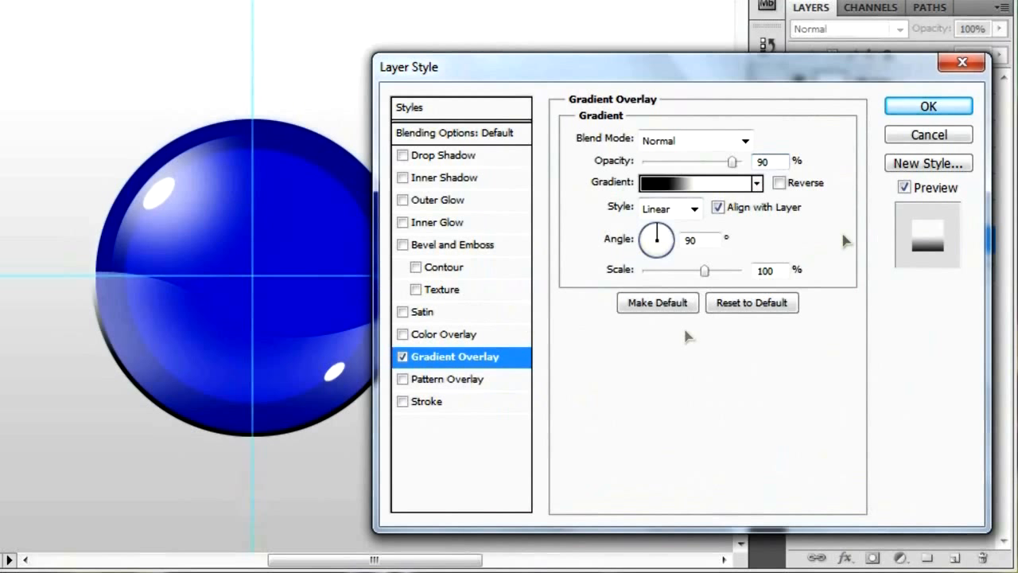
{"action": "left_click_drag", "start_coordinate": [740, 160], "coordinate": [705, 166]}
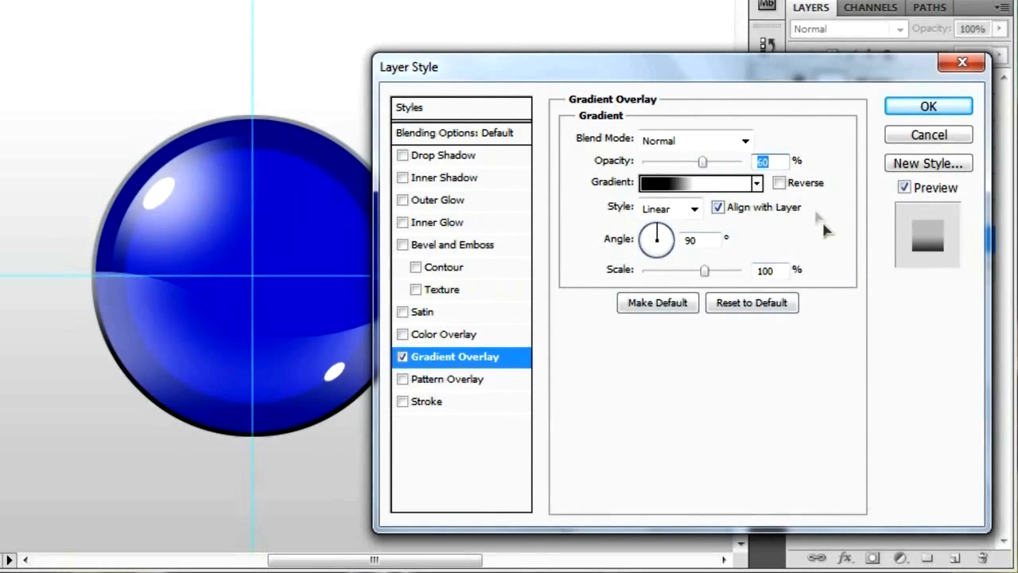
{"action": "left_click", "coordinate": [779, 183]}
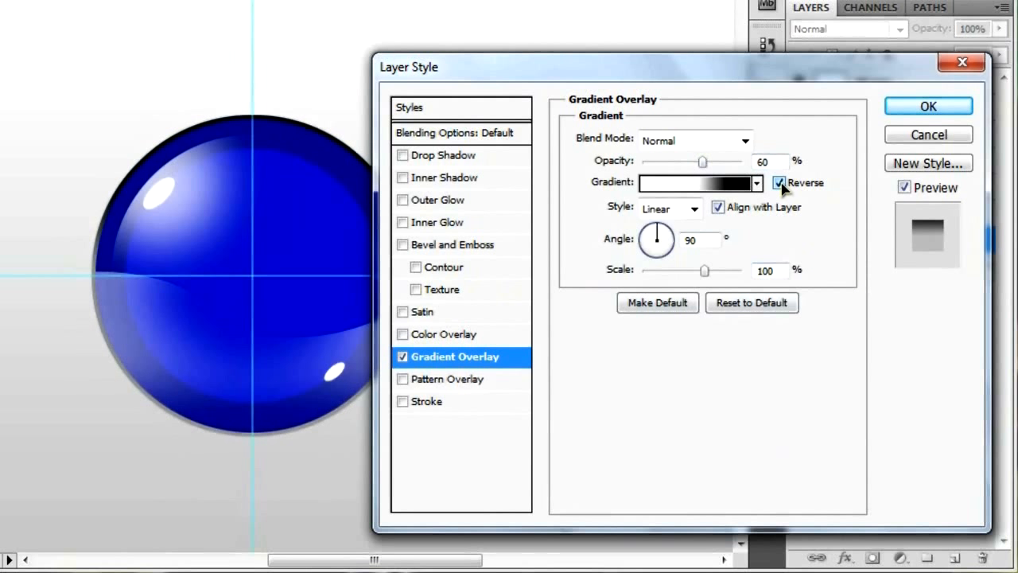
{"action": "left_click", "coordinate": [712, 240]}
{"action": "type", "text": "110"}
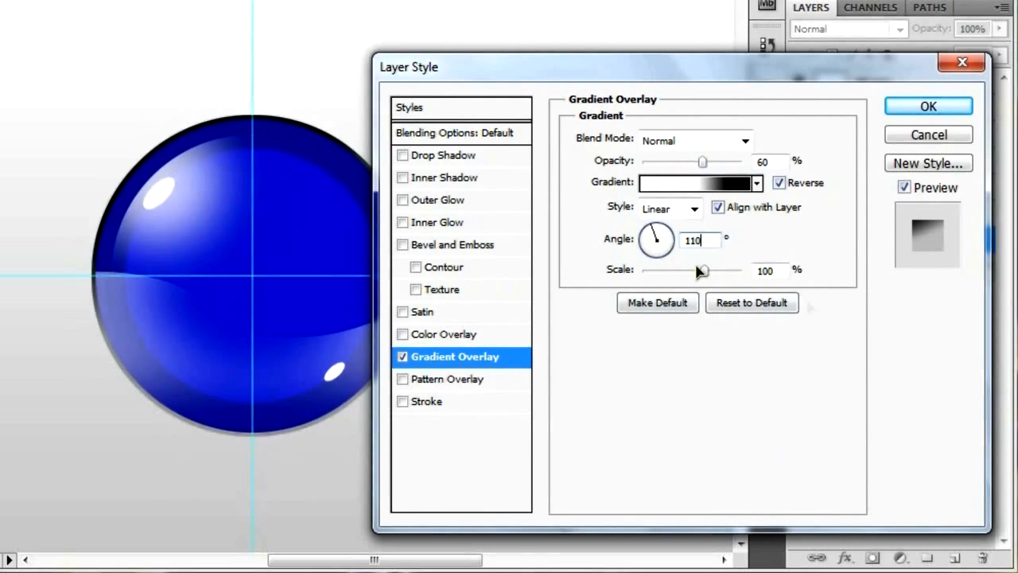
{"action": "left_click", "coordinate": [929, 106]}
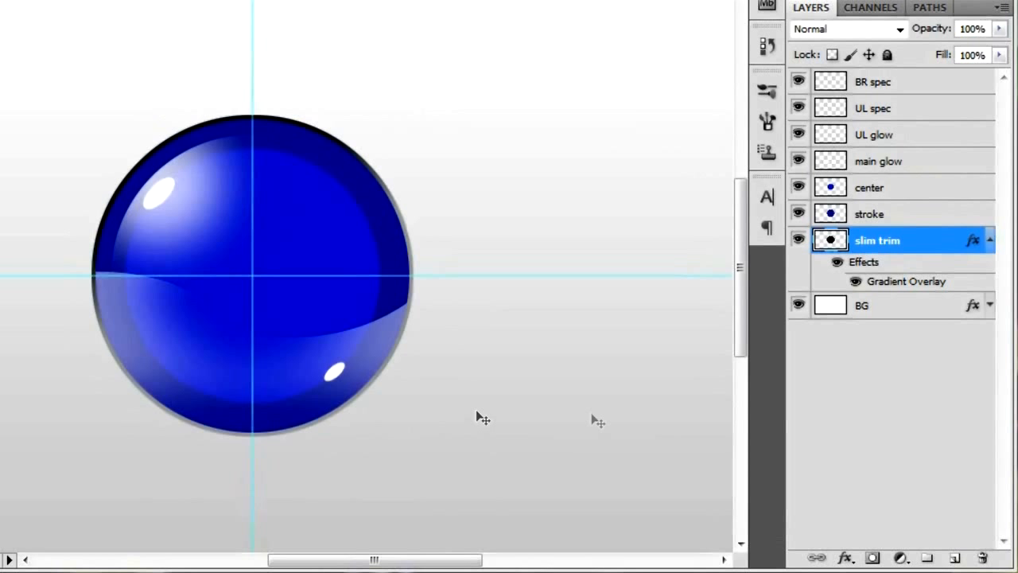
Step: Create a new layer named "larger trim" and place it directly beneath the slim trim layer
{"action": "left_click", "coordinate": [990, 241]}
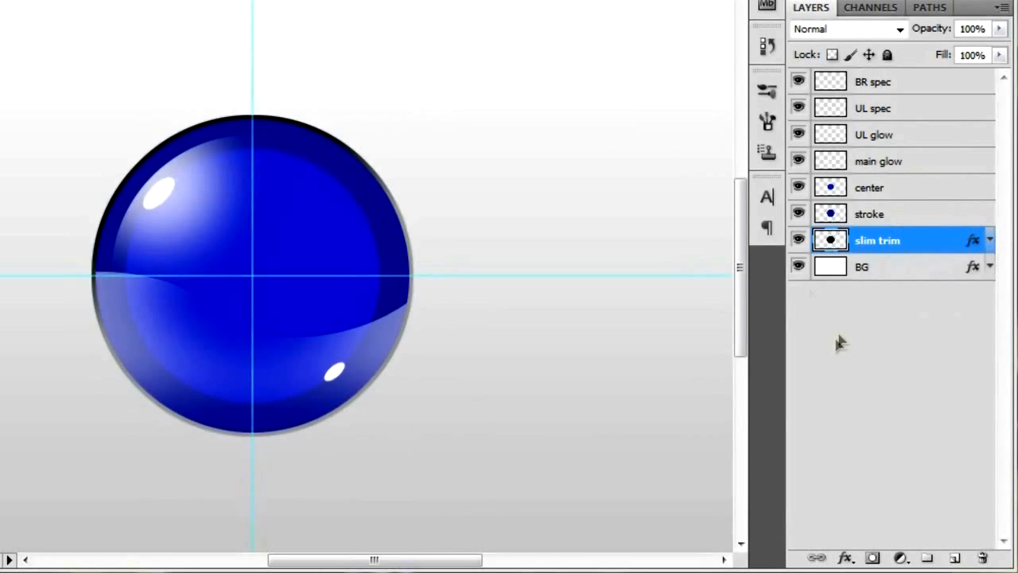
{"action": "left_click", "coordinate": [955, 557]}
{"action": "double_click", "coordinate": [867, 241]}
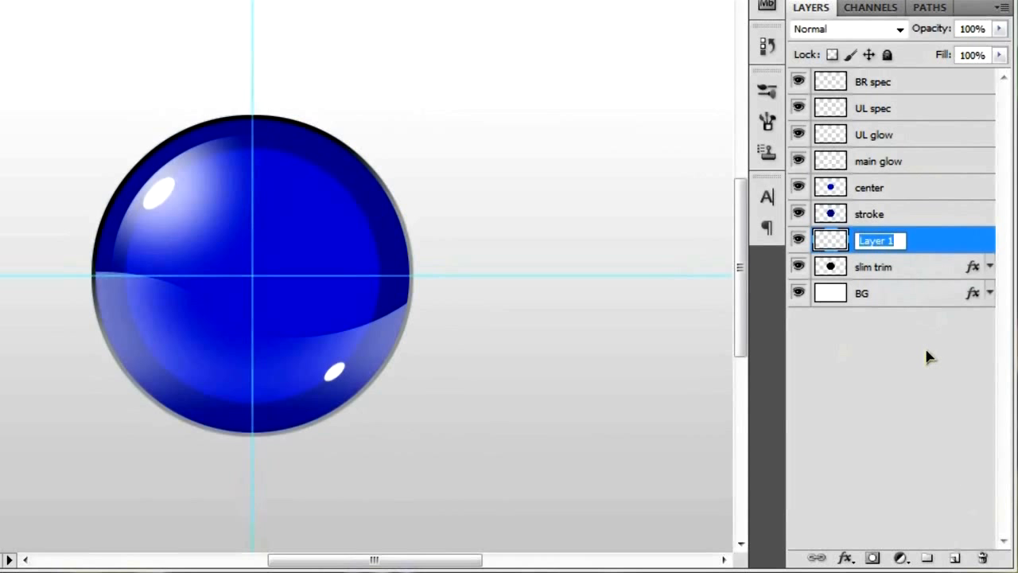
{"action": "type", "text": "larger trim"}
{"action": "key", "text": "Return"}
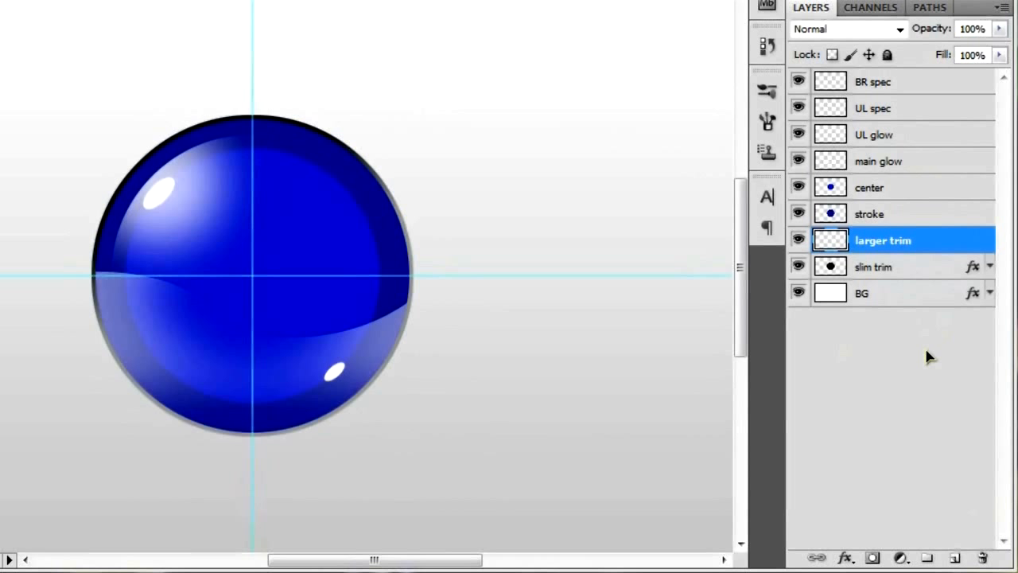
{"action": "left_click_drag", "start_coordinate": [896, 240], "coordinate": [893, 276]}
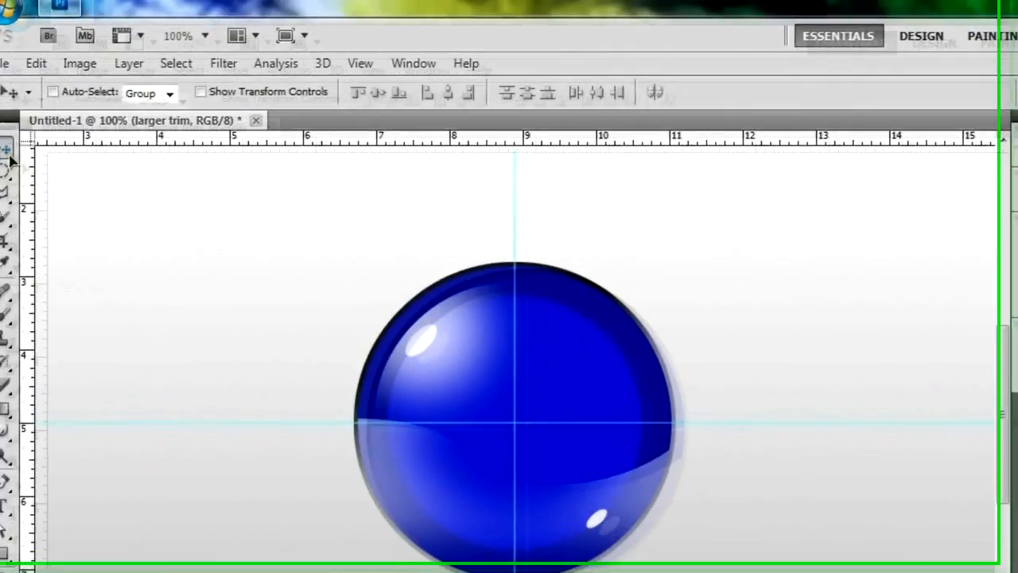
Step: Draw a circular Elliptical Marquee selection centred on the guide intersection, extending beyond the slim trim all around
{"action": "left_click", "coordinate": [24, 186]}
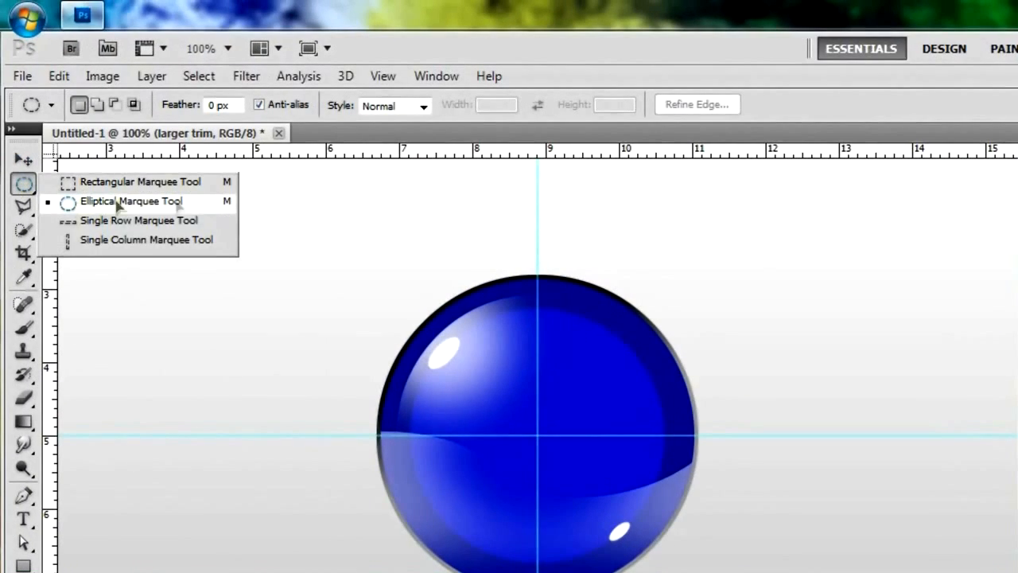
{"action": "left_click", "coordinate": [202, 198]}
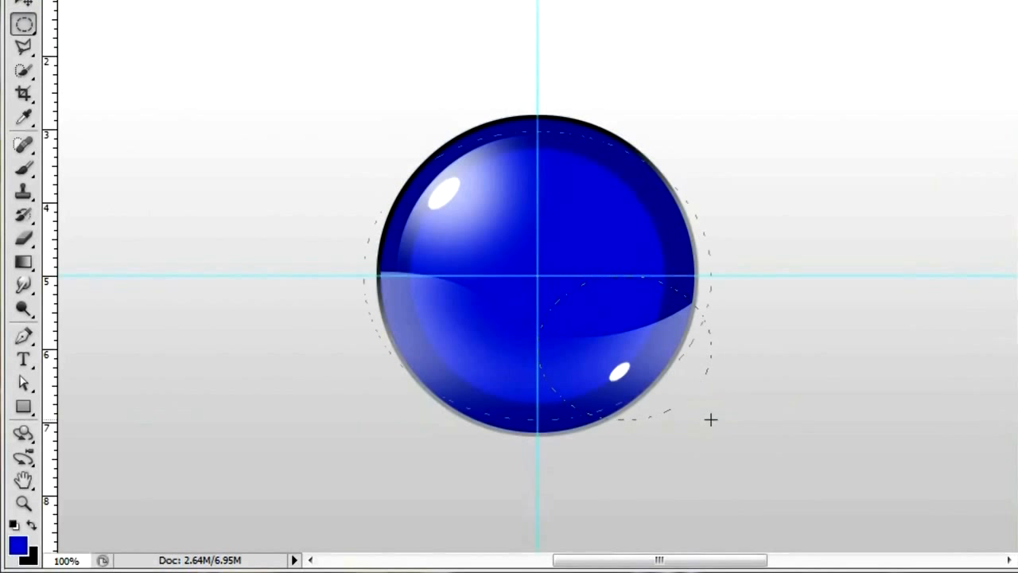
{"action": "left_click_drag", "start_coordinate": [711, 420], "coordinate": [767, 465]}
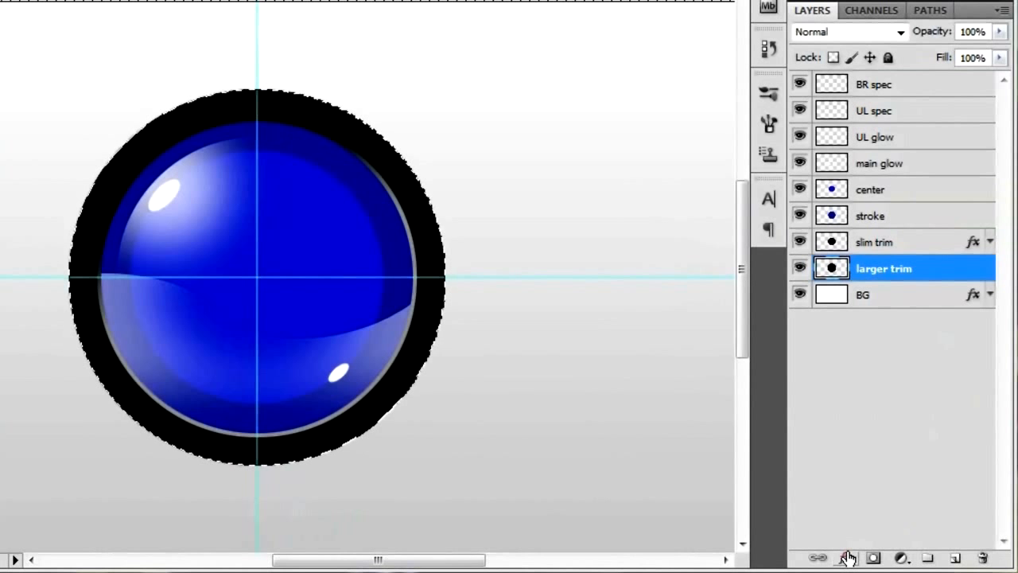
Step: Deselect the black circle and add a linear Gradient Overlay to the larger trim layer at 100% opacity and a 110° angle
{"action": "key", "text": "ctrl+d"}
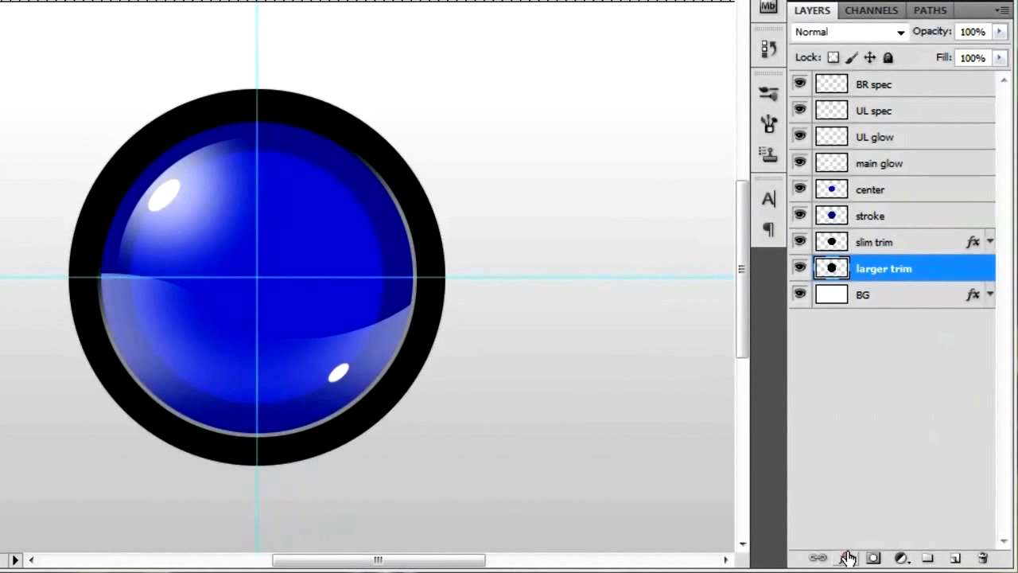
{"action": "left_click", "coordinate": [847, 559]}
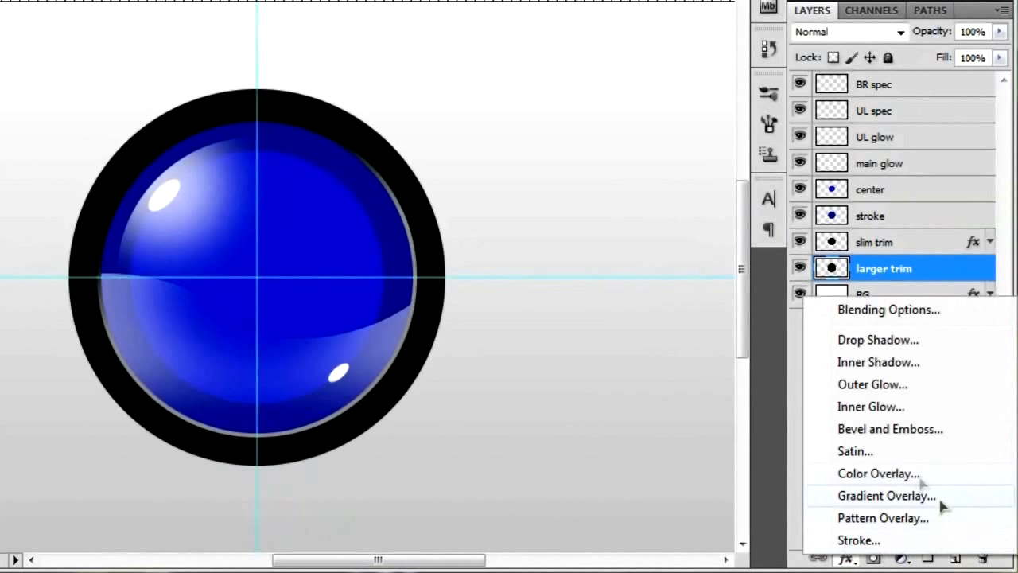
{"action": "left_click", "coordinate": [969, 493]}
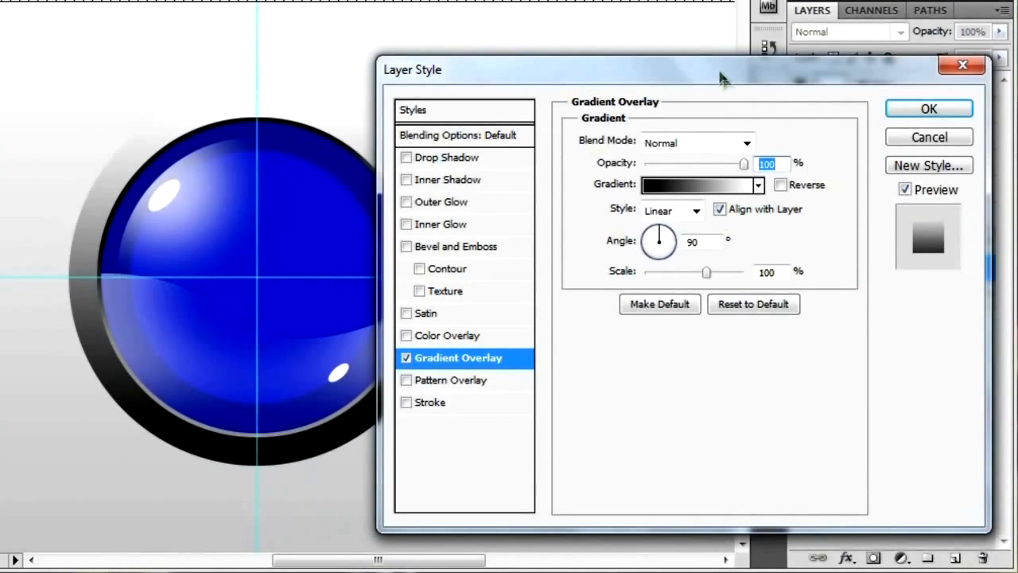
{"action": "left_click_drag", "start_coordinate": [730, 74], "coordinate": [732, 29]}
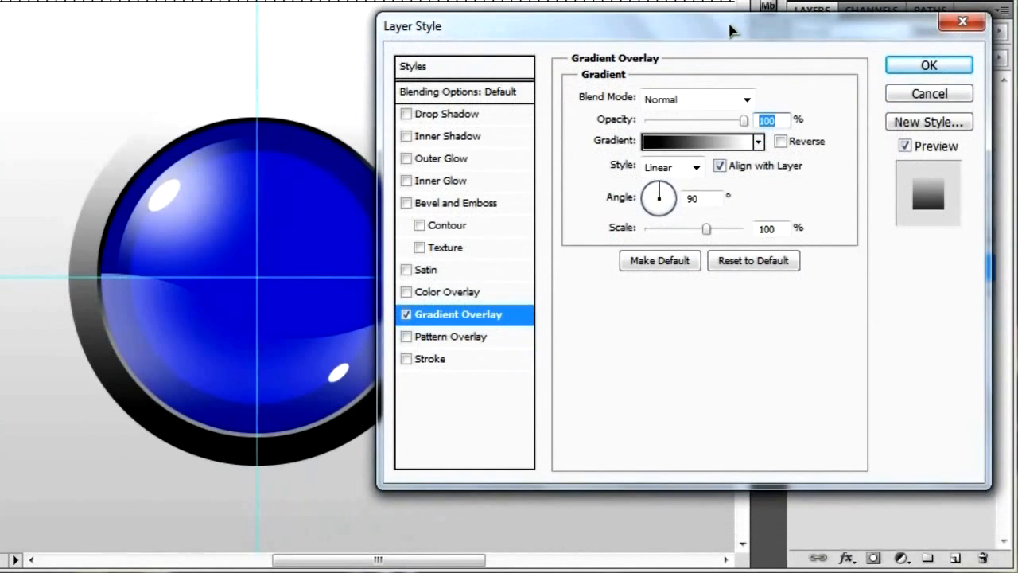
{"action": "double_click", "coordinate": [693, 199]}
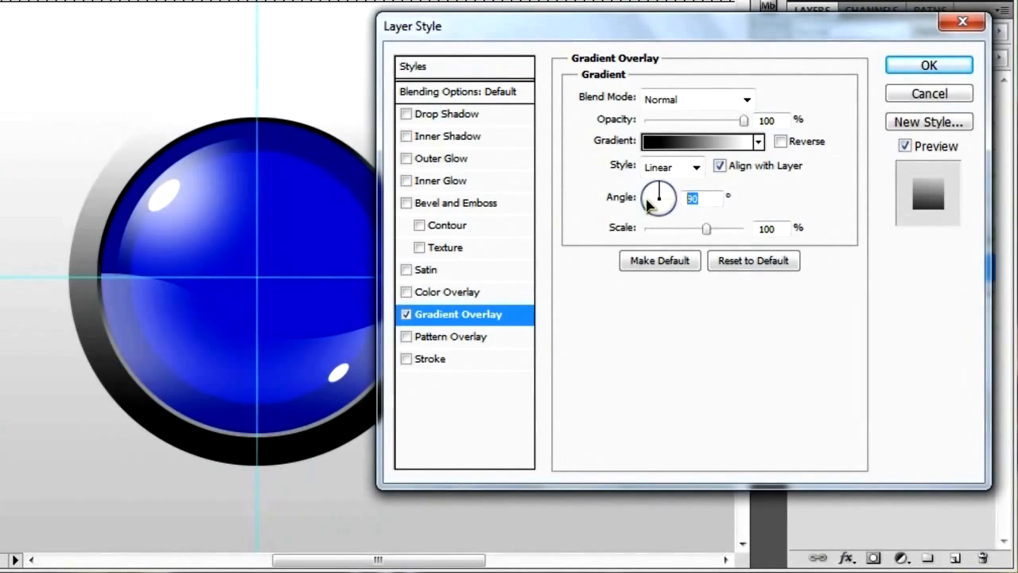
{"action": "type", "text": "110"}
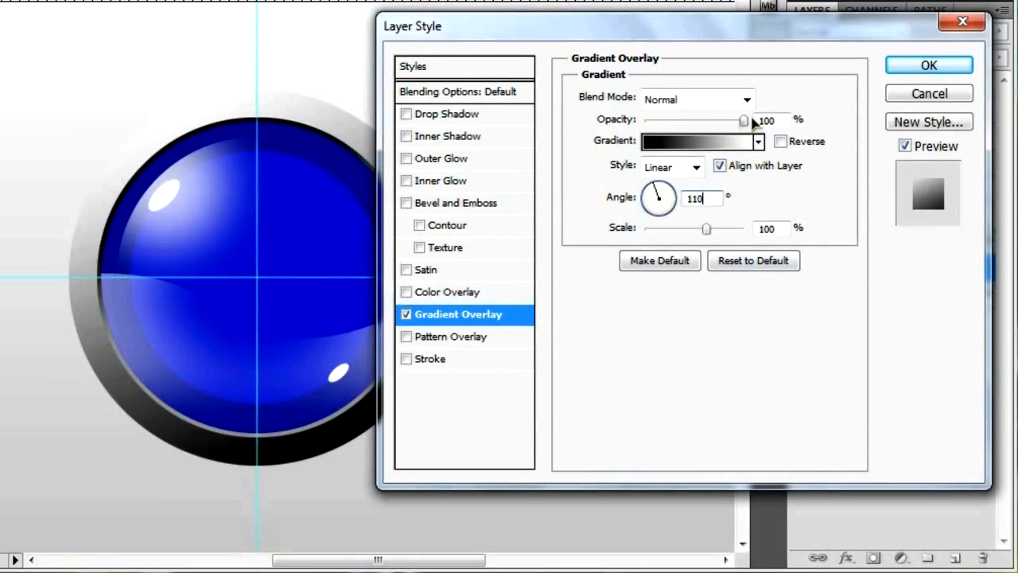
{"action": "left_click_drag", "start_coordinate": [745, 124], "coordinate": [721, 124]}
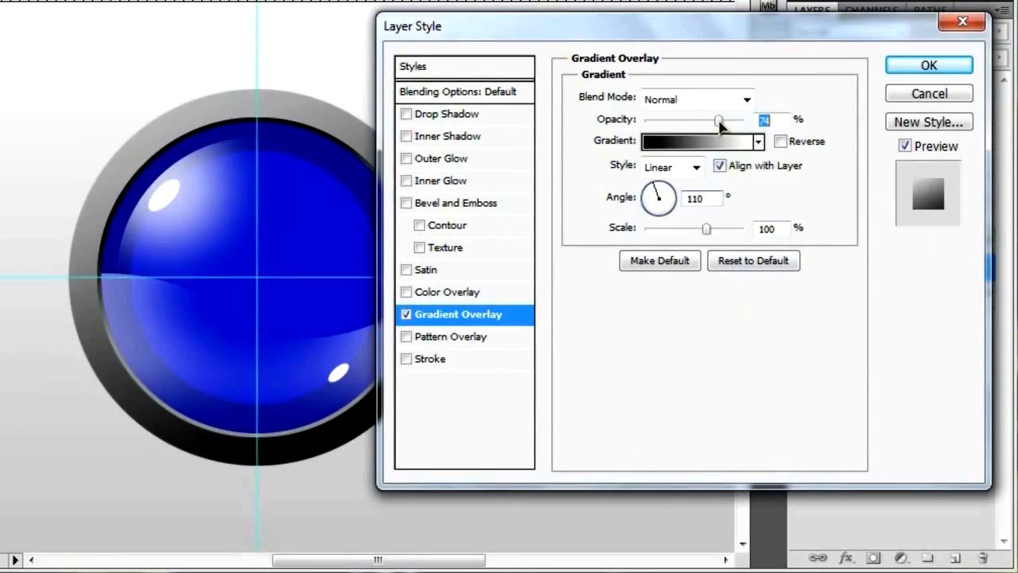
{"action": "left_click_drag", "start_coordinate": [753, 36], "coordinate": [841, 338]}
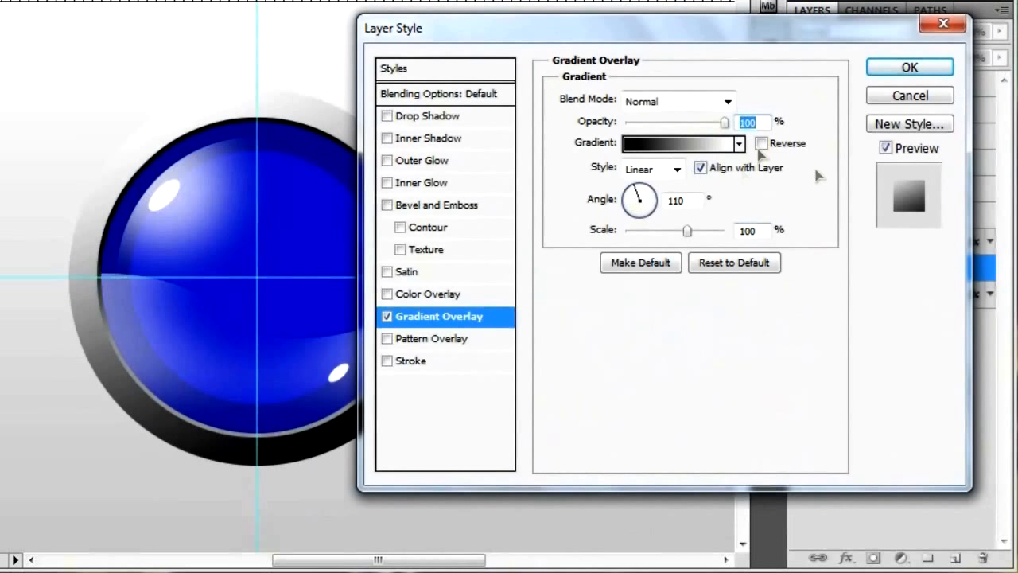
Step: Change the black stop of larger trim's overlay gradient to dark grey #262626
{"action": "left_click", "coordinate": [666, 145]}
{"action": "left_click", "coordinate": [504, 370]}
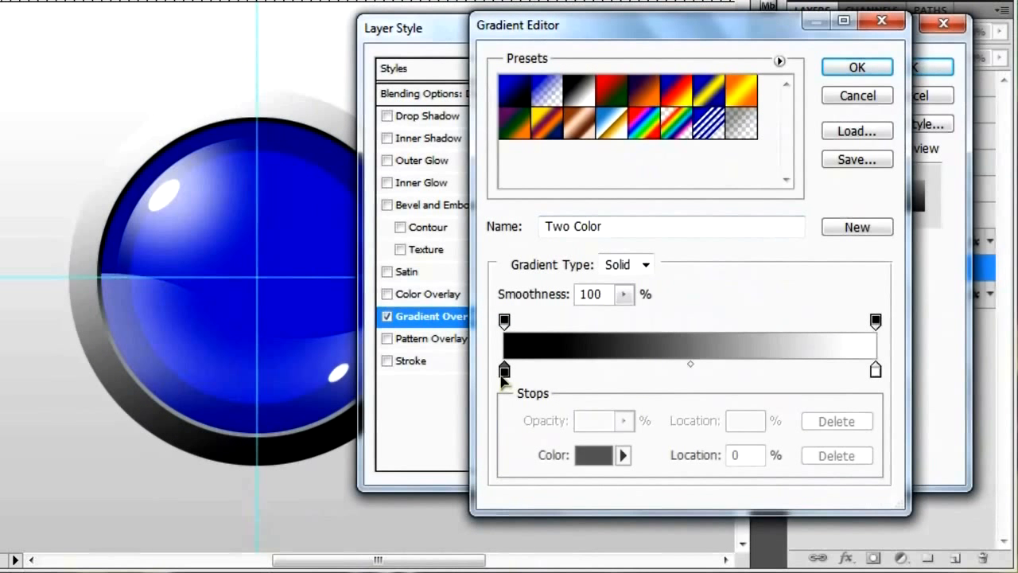
{"action": "left_click", "coordinate": [597, 455]}
{"action": "left_click_drag", "start_coordinate": [527, 268], "coordinate": [311, 280]}
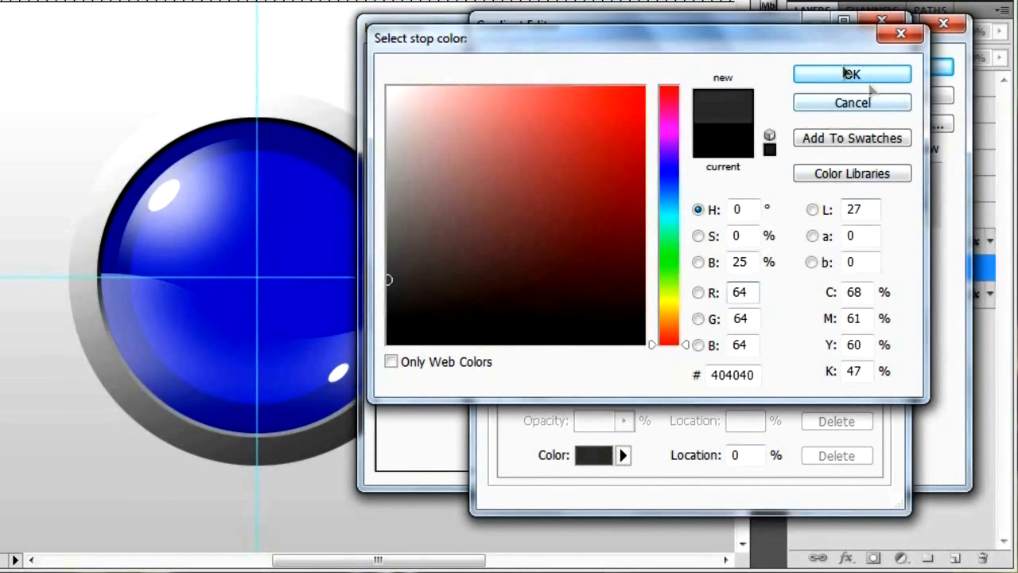
{"action": "left_click_drag", "start_coordinate": [397, 308], "coordinate": [361, 302]}
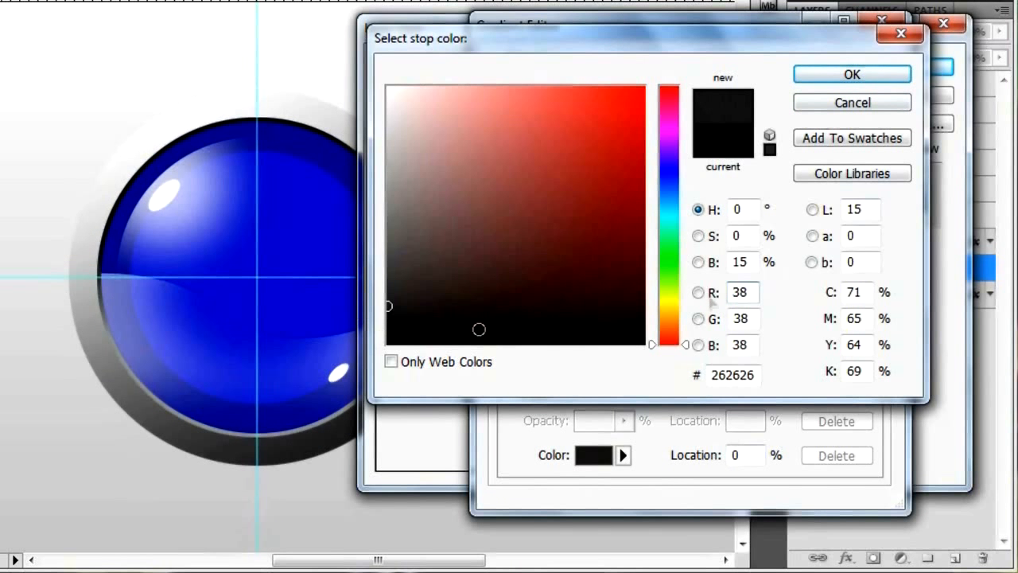
{"action": "left_click", "coordinate": [852, 74]}
Step: Change the white stop of larger trim's overlay gradient to light grey #cccccc and apply the layer style
{"action": "left_click", "coordinate": [876, 370]}
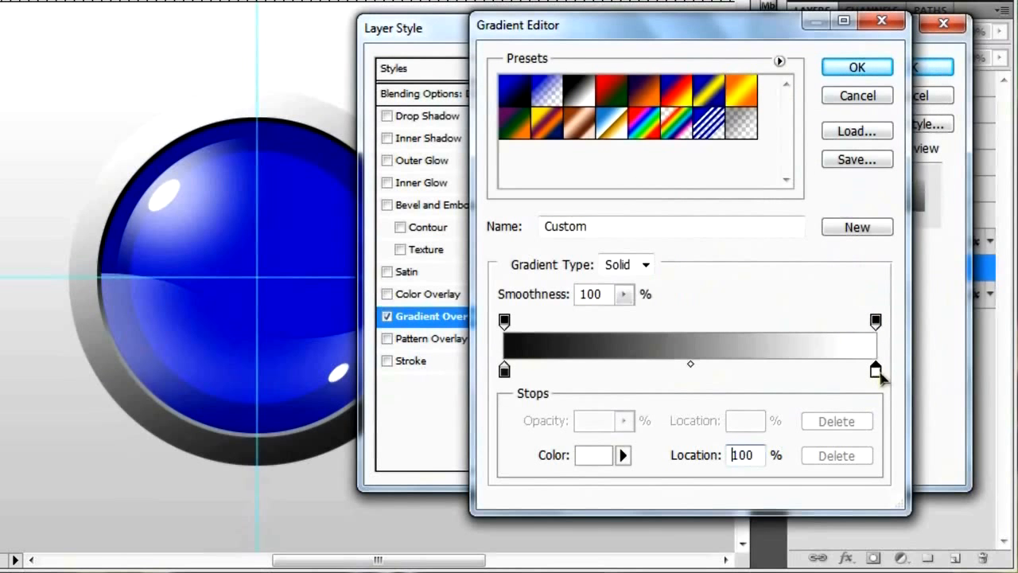
{"action": "left_click", "coordinate": [596, 457]}
{"action": "mouse_move", "coordinate": [507, 140]}
{"action": "left_mouse_down"}
{"action": "mouse_move", "coordinate": [387, 95]}
{"action": "mouse_move", "coordinate": [273, 154]}
{"action": "mouse_move", "coordinate": [241, 157]}
{"action": "left_mouse_up"}
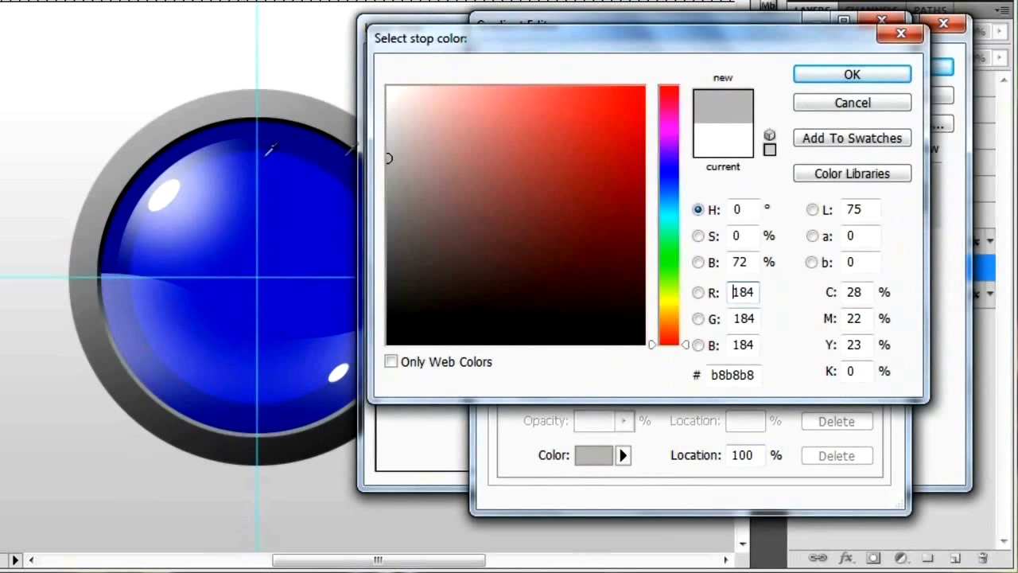
{"action": "left_click_drag", "start_coordinate": [388, 151], "coordinate": [388, 138]}
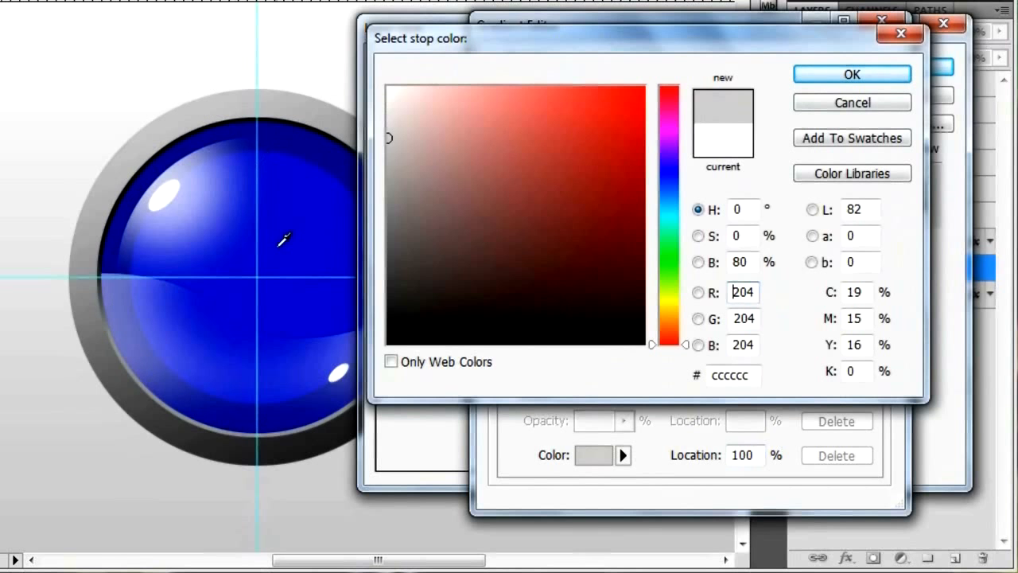
{"action": "left_click", "coordinate": [841, 77]}
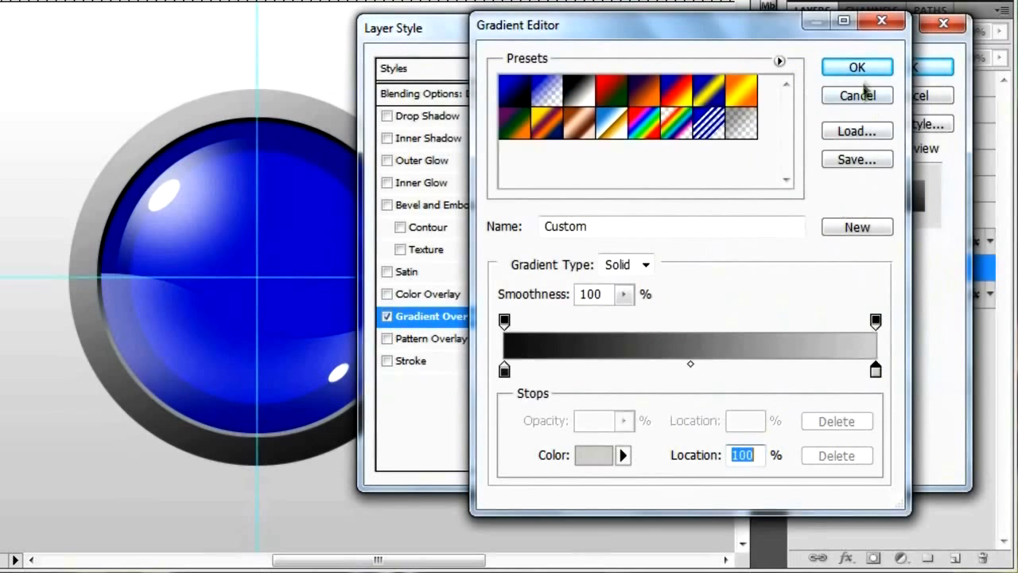
{"action": "left_click", "coordinate": [865, 78]}
{"action": "left_click", "coordinate": [909, 68]}
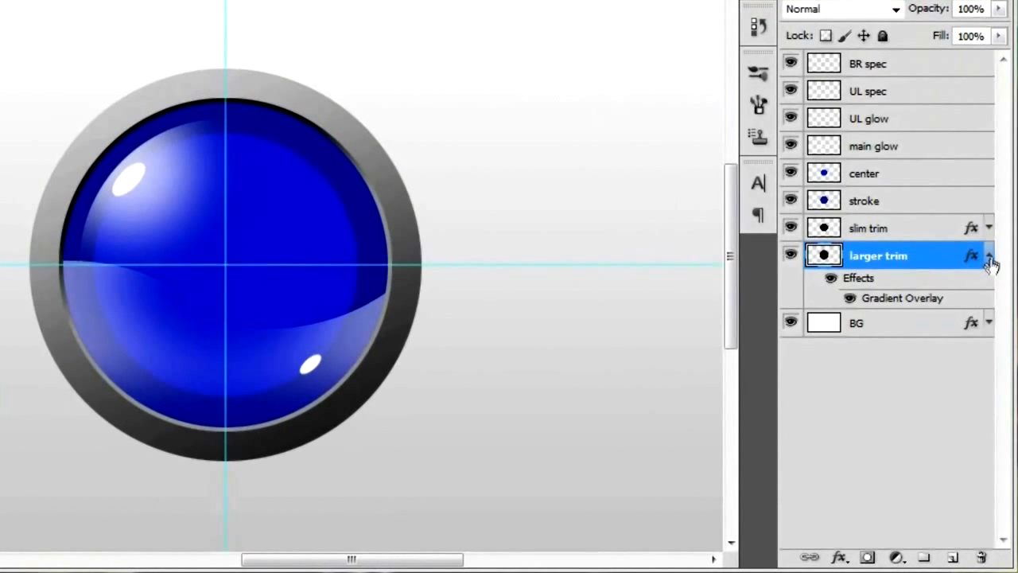
Step: Collapse larger trim's effects list and create a new layer named "logo" directly above the center layer
{"action": "left_click", "coordinate": [991, 257]}
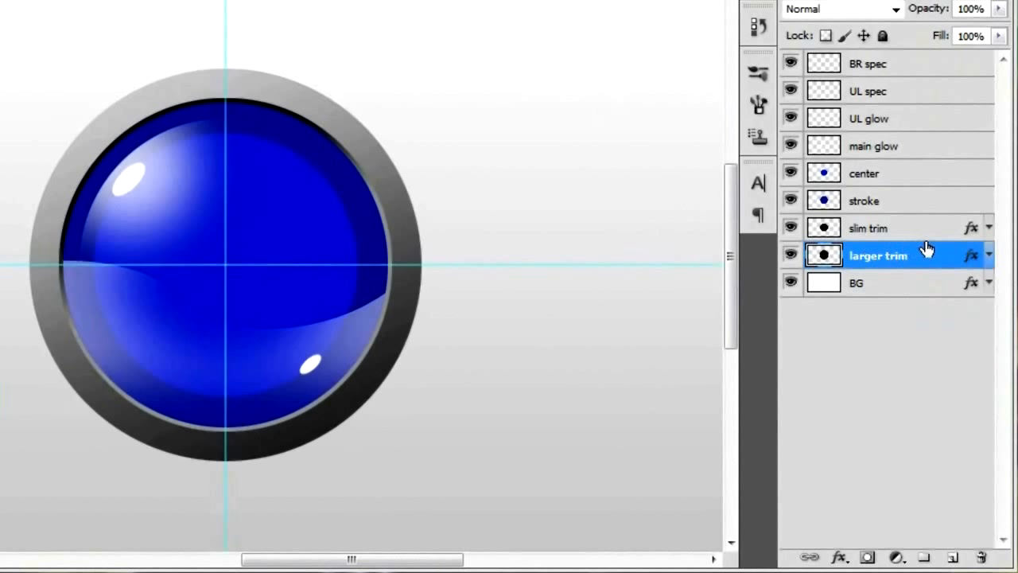
{"action": "left_click", "coordinate": [893, 177]}
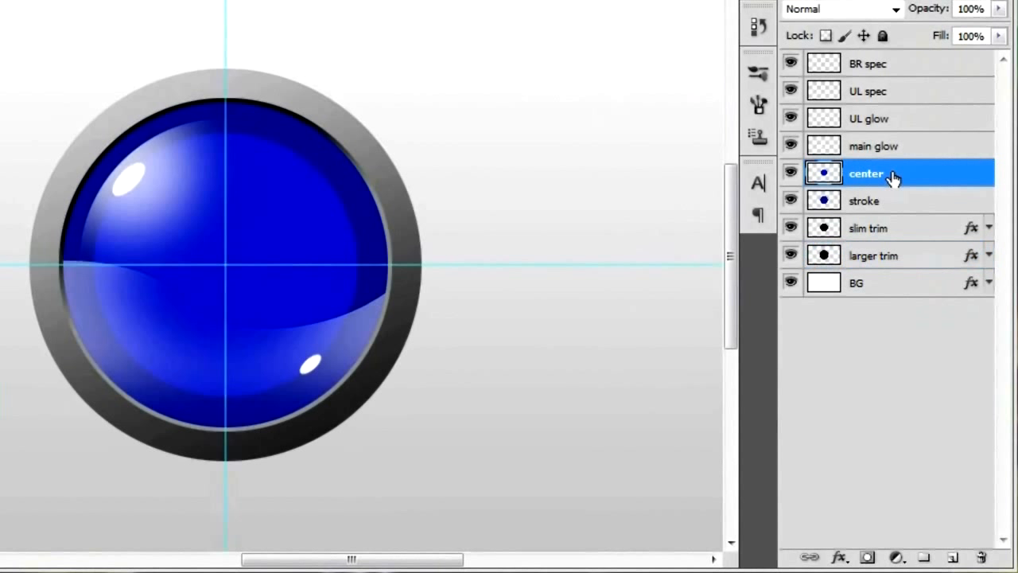
{"action": "left_click", "coordinate": [953, 559]}
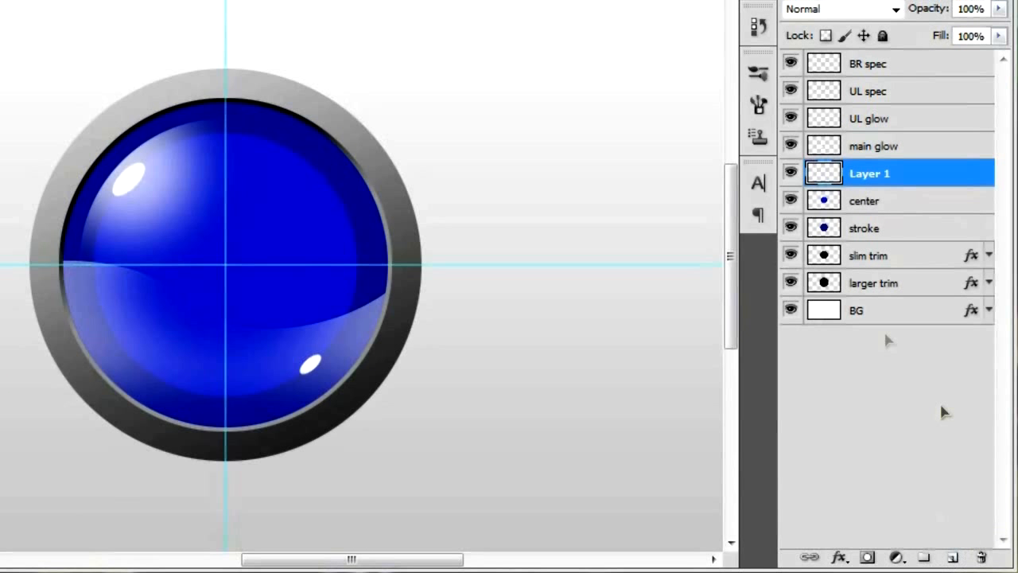
{"action": "double_click", "coordinate": [875, 175]}
{"action": "type", "text": "logo"}
{"action": "key", "text": "Return"}
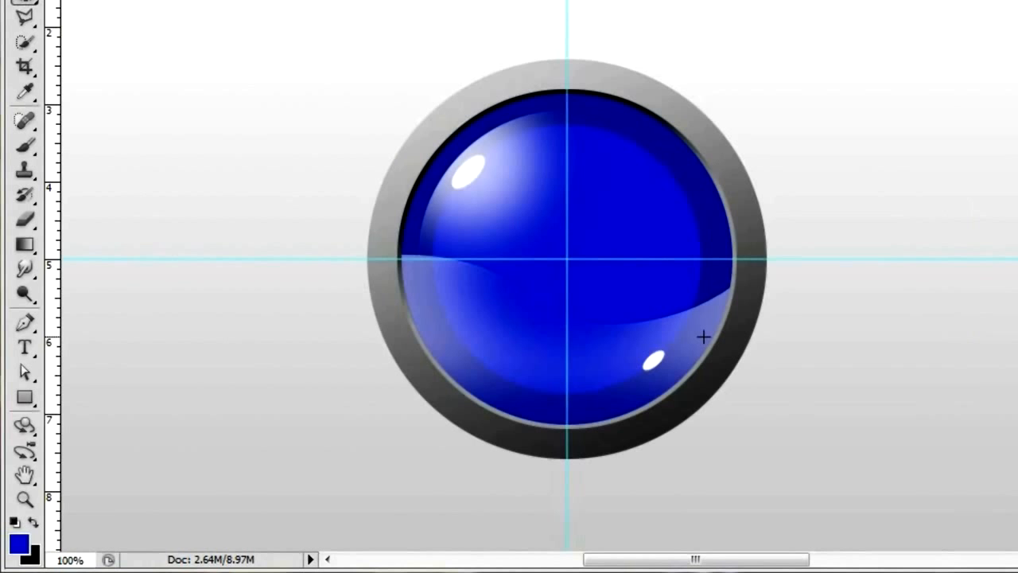
Step: Set the foreground colour to white and stamp the 250 px double-arrow brush on the logo layer, centred on the guide intersection
{"action": "key", "text": "b"}
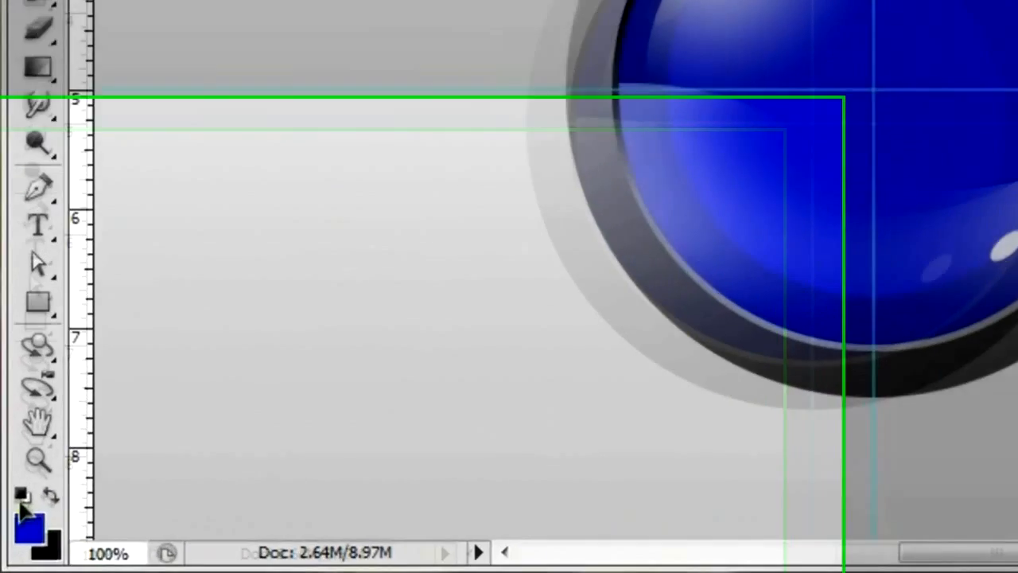
{"action": "left_click", "coordinate": [21, 494]}
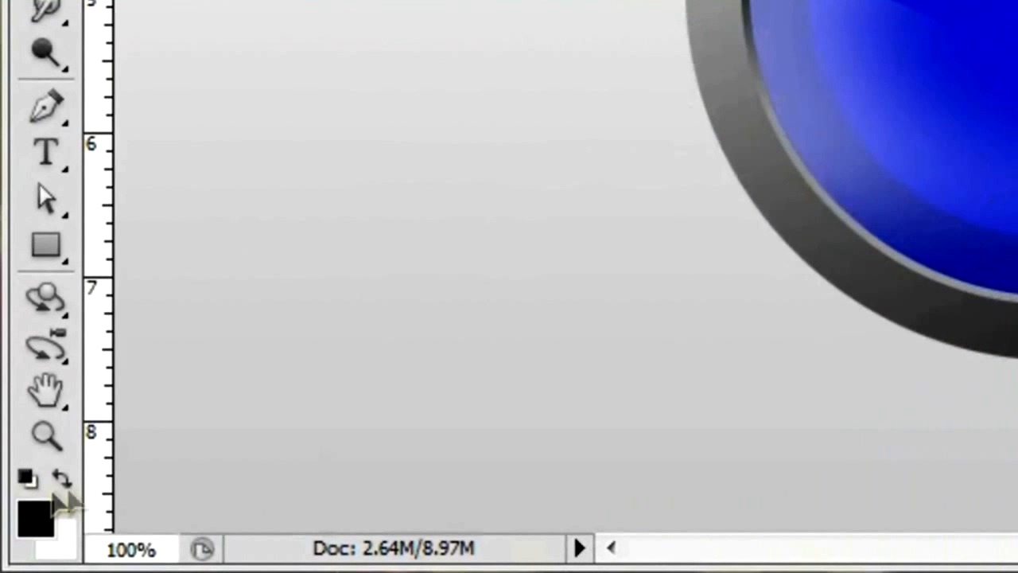
{"action": "left_click", "coordinate": [65, 482]}
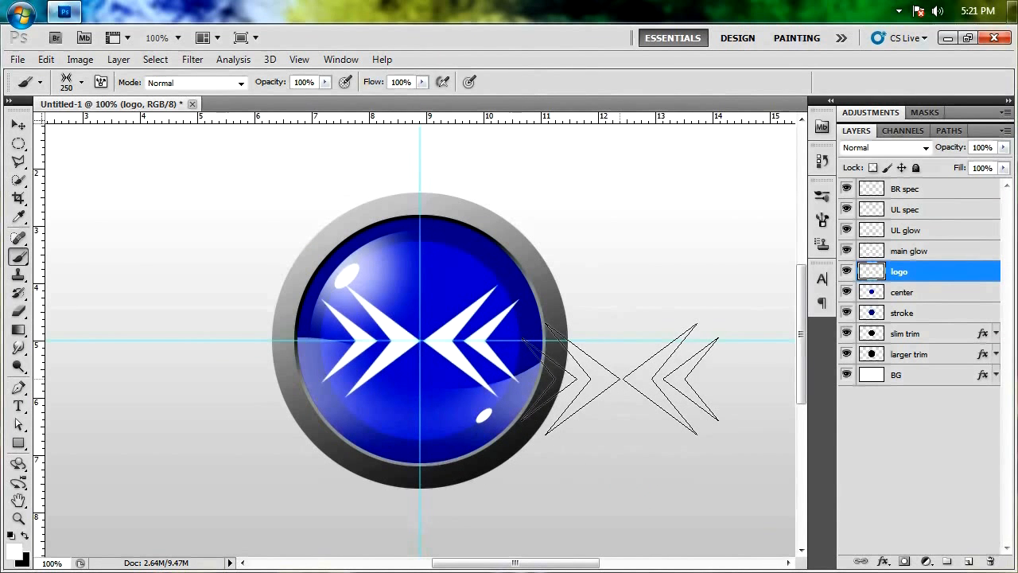
Step: Rotate the arrow logo slightly counterclockwise about its centre with Free Transform and commit the rotation
{"action": "left_click", "coordinate": [19, 125]}
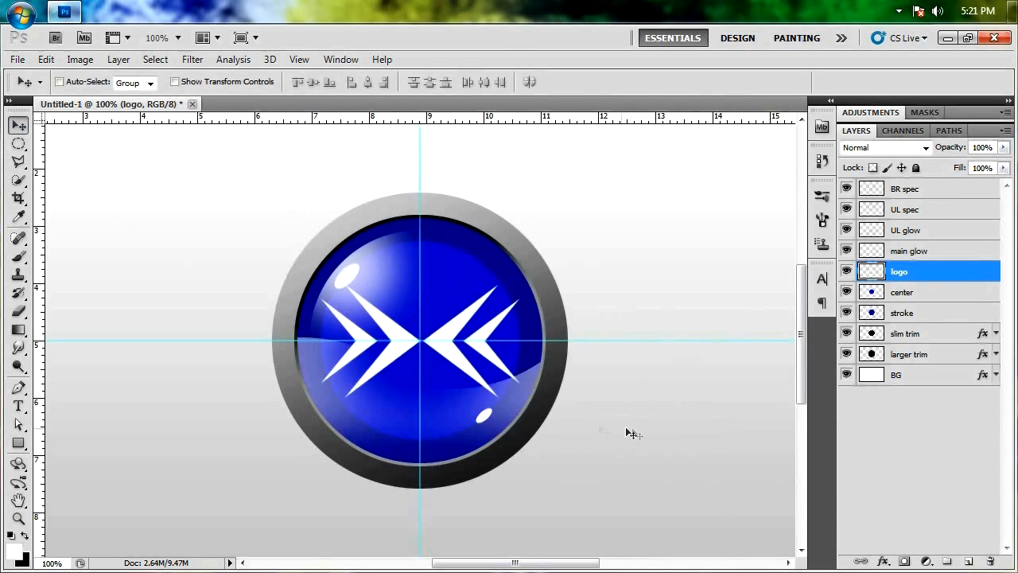
{"action": "key", "text": "ctrl+t"}
{"action": "left_click_drag", "start_coordinate": [583, 509], "coordinate": [622, 496]}
{"action": "key", "text": "Return"}
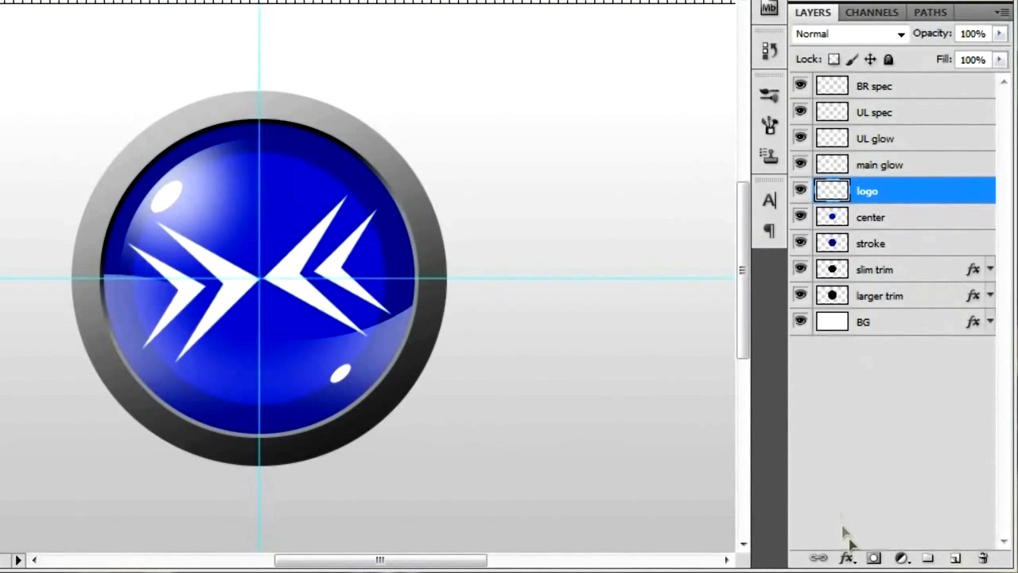
Step: Add a Gradient Overlay to the logo layer, with the black stop at 10% and the white stop at the gradient's midpoint
{"action": "left_click", "coordinate": [846, 556]}
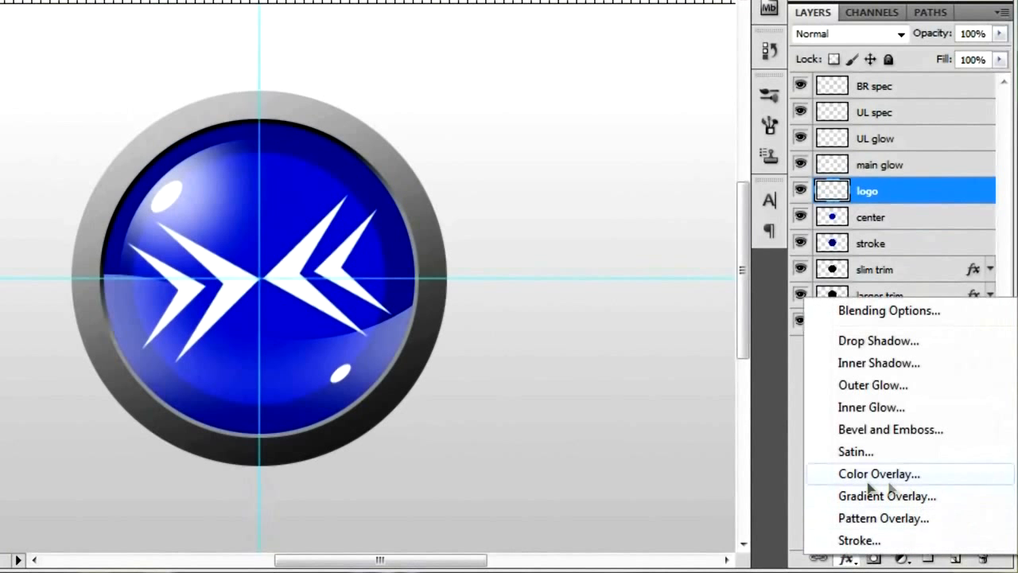
{"action": "left_click", "coordinate": [967, 497]}
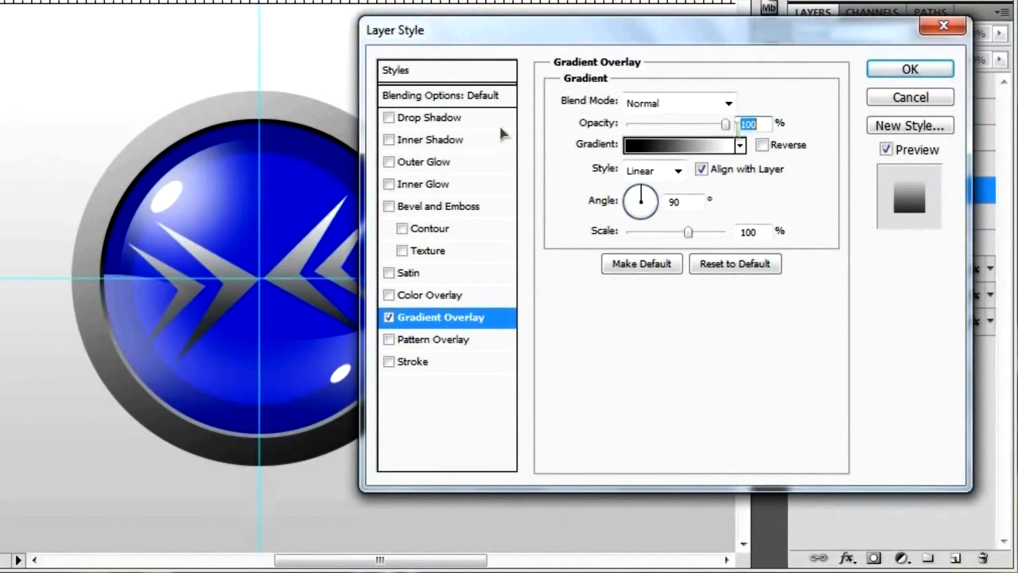
{"action": "left_click", "coordinate": [674, 142]}
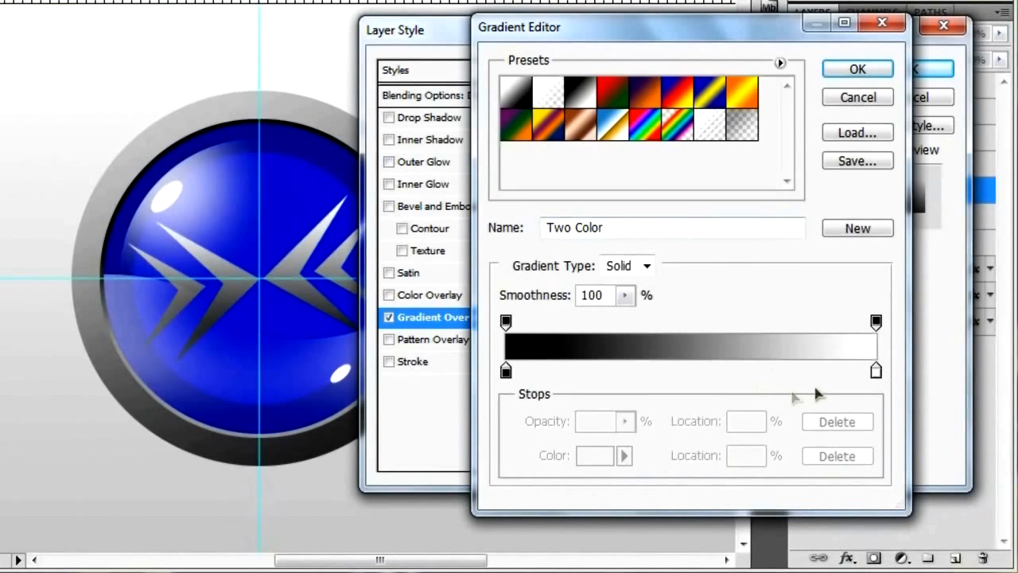
{"action": "left_click", "coordinate": [876, 372]}
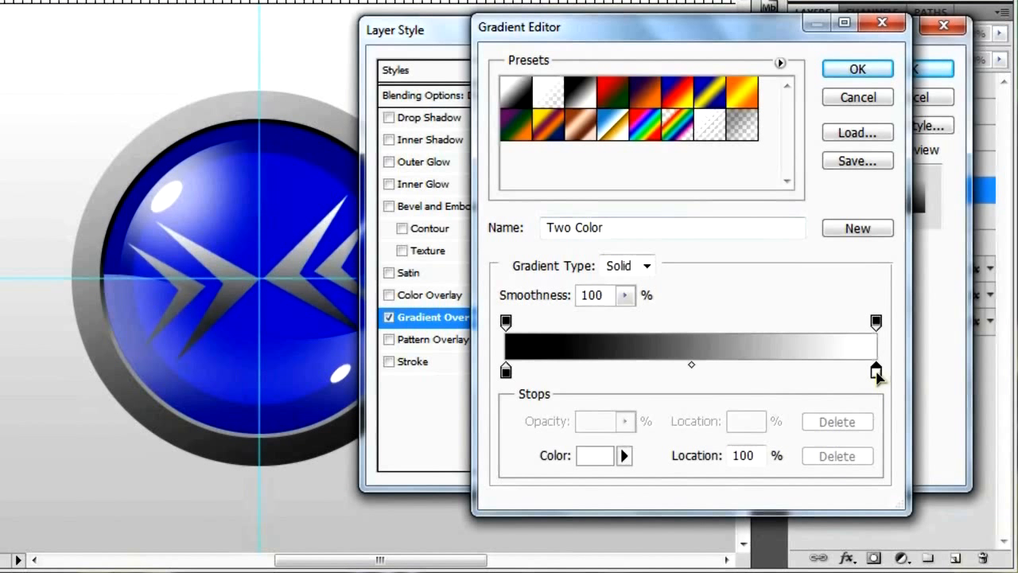
{"action": "left_click_drag", "start_coordinate": [875, 371], "coordinate": [692, 379]}
{"action": "left_click_drag", "start_coordinate": [507, 374], "coordinate": [546, 380]}
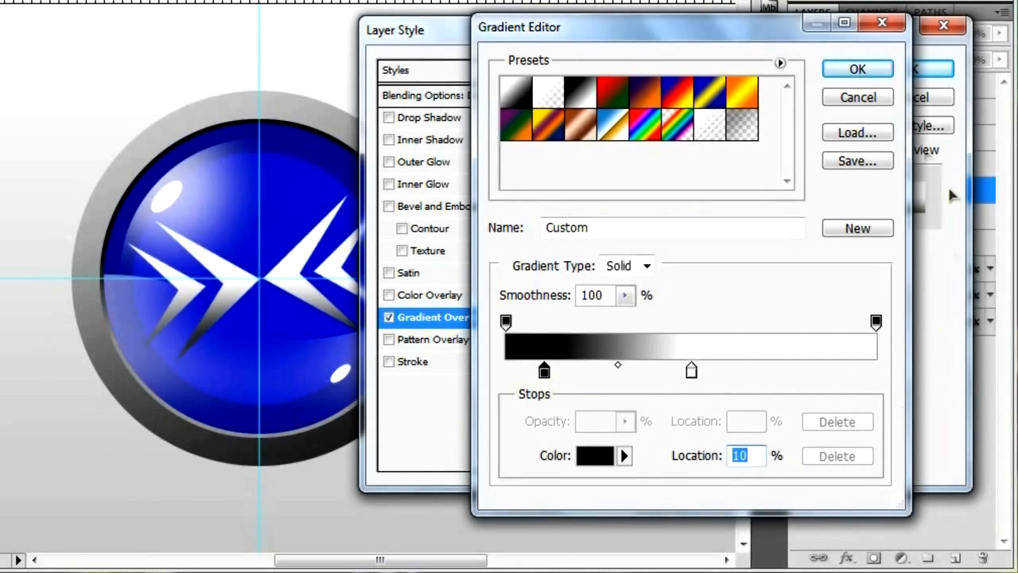
{"action": "left_click", "coordinate": [851, 68]}
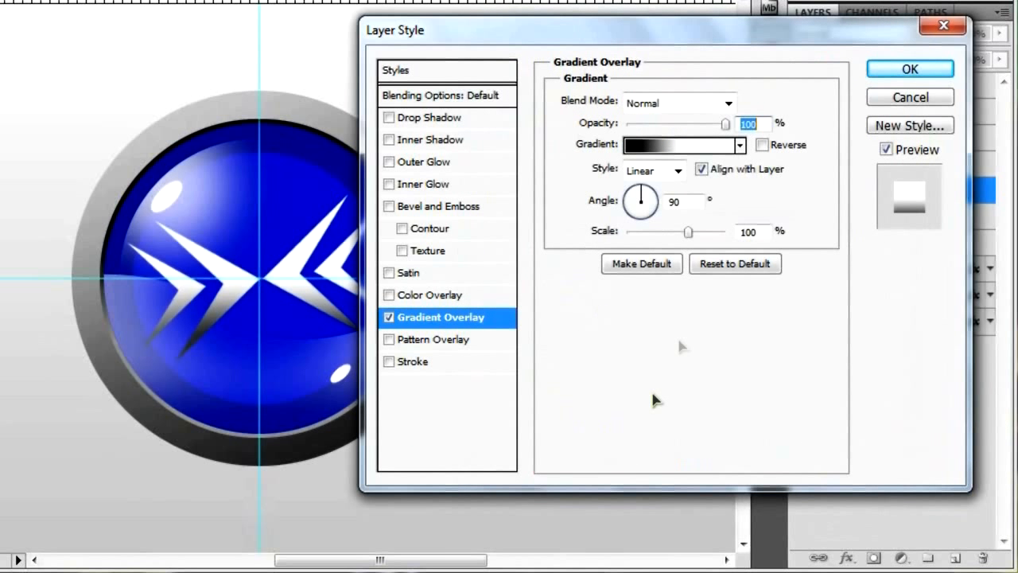
Step: Set the logo's Gradient Overlay to 75% opacity and apply the layer style
{"action": "left_click_drag", "start_coordinate": [727, 125], "coordinate": [703, 125]}
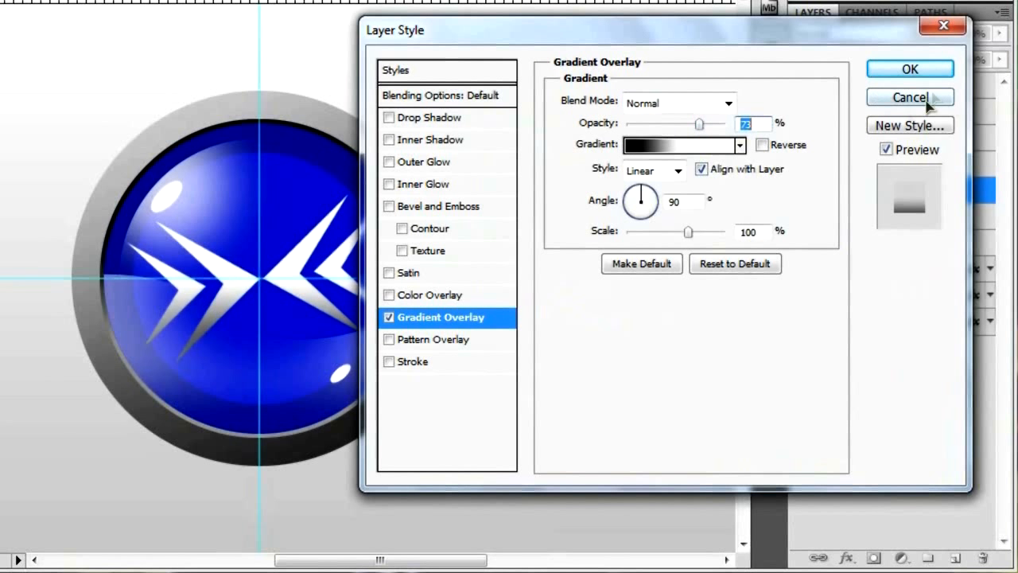
{"action": "type", "text": "75"}
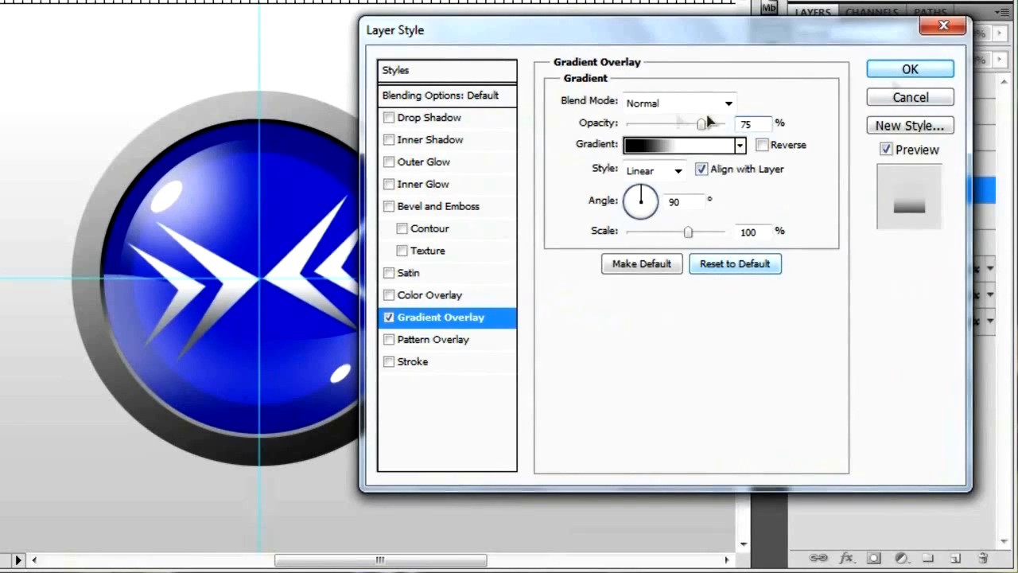
{"action": "left_click", "coordinate": [923, 70]}
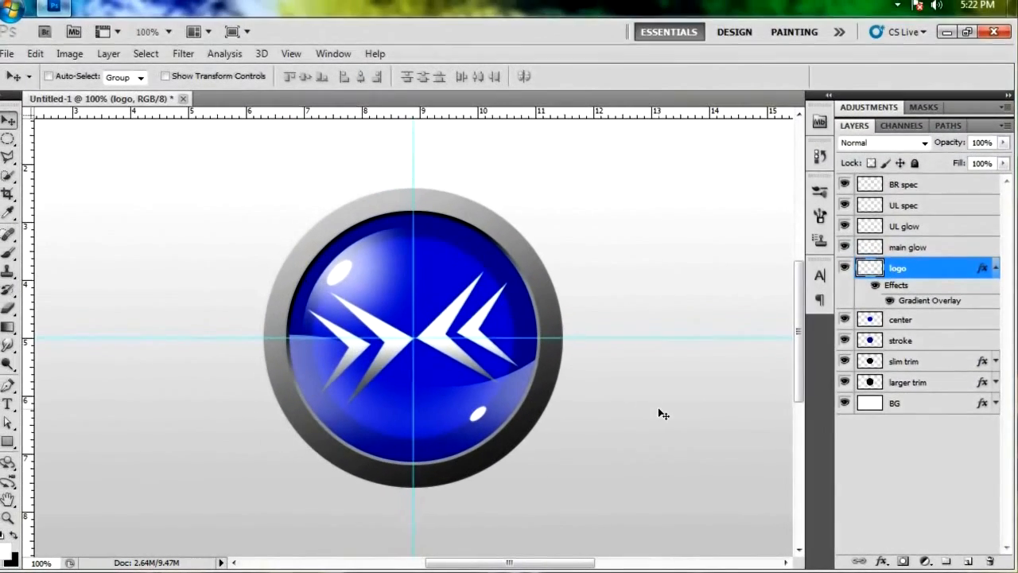